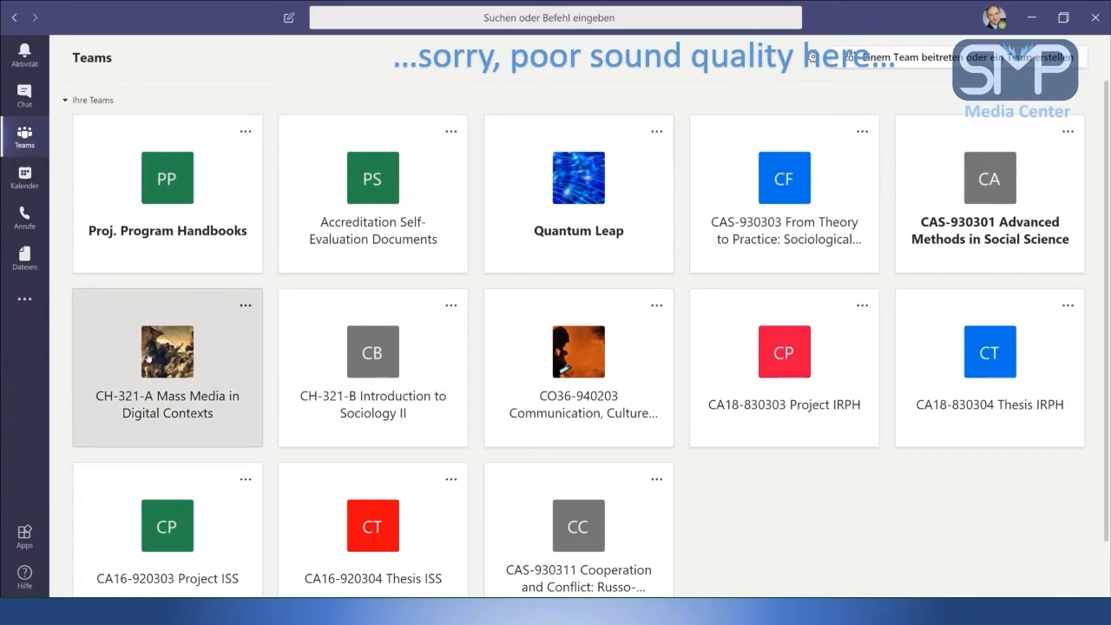
# - Open the management page of the team CH-321-A Mass Media in Digital Contexts and review its owners, members and guests
pyautogui.click(151, 354)
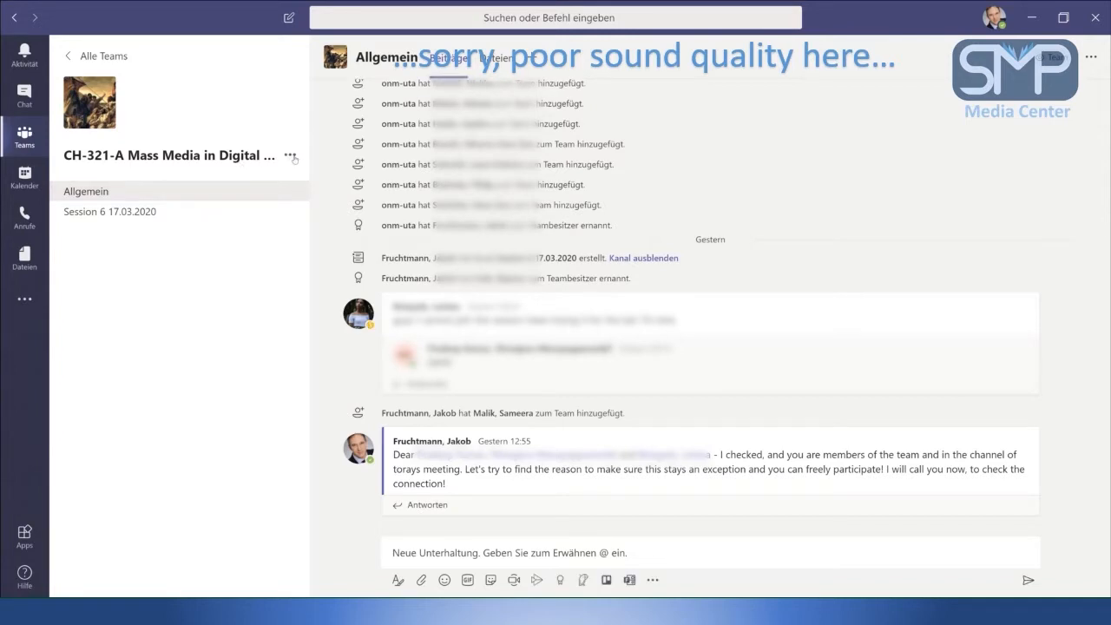
pyautogui.click(291, 157)
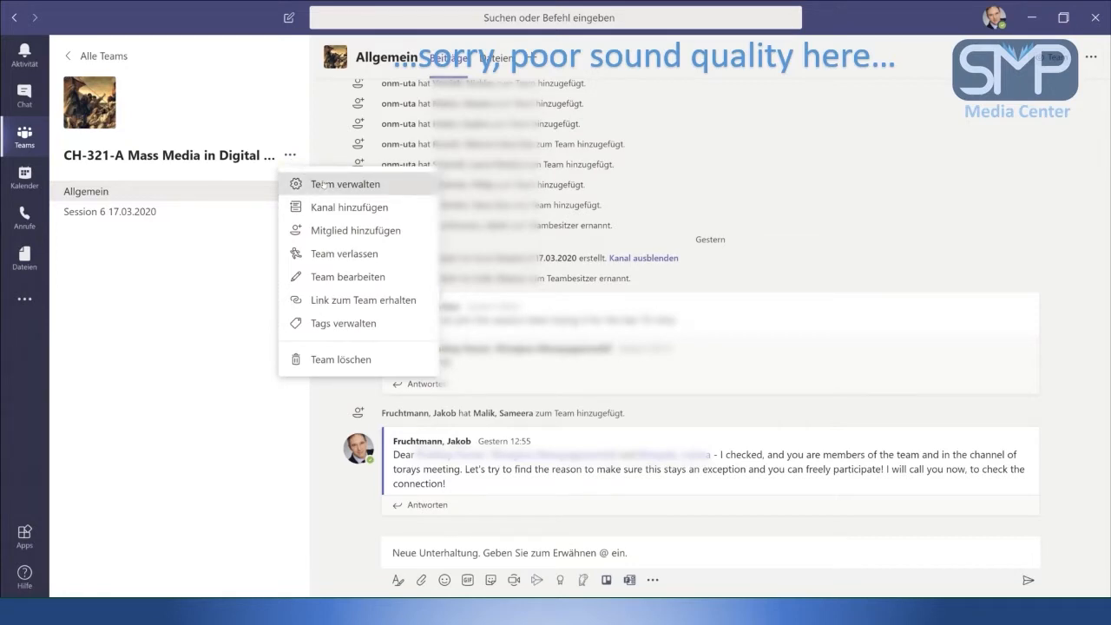
pyautogui.click(323, 185)
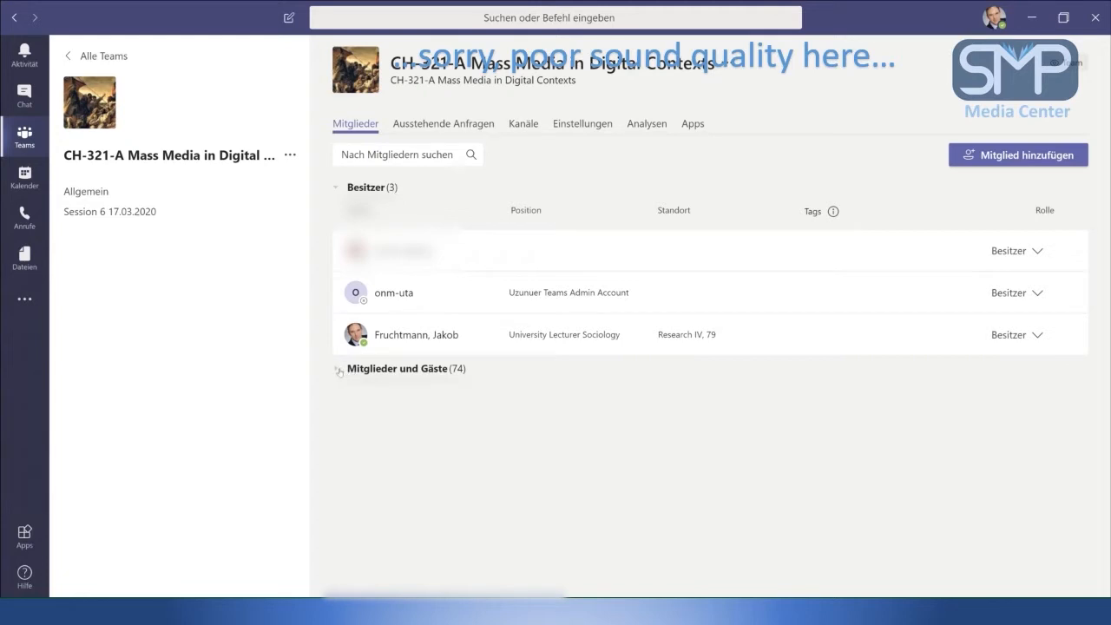
pyautogui.click(406, 371)
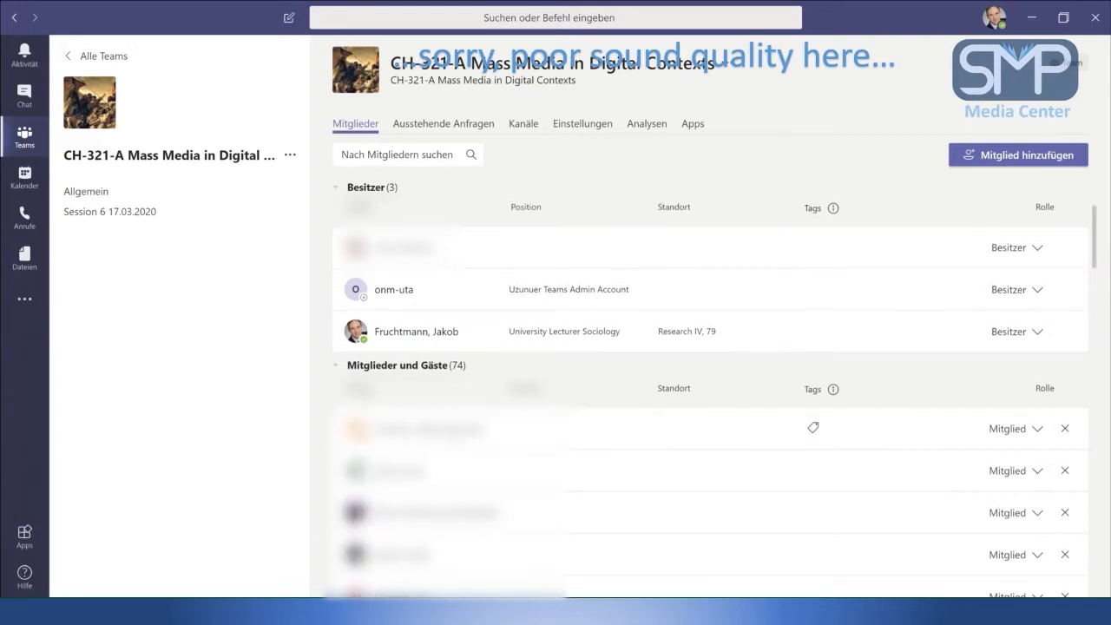
pyautogui.scroll(-2, 814, 434)
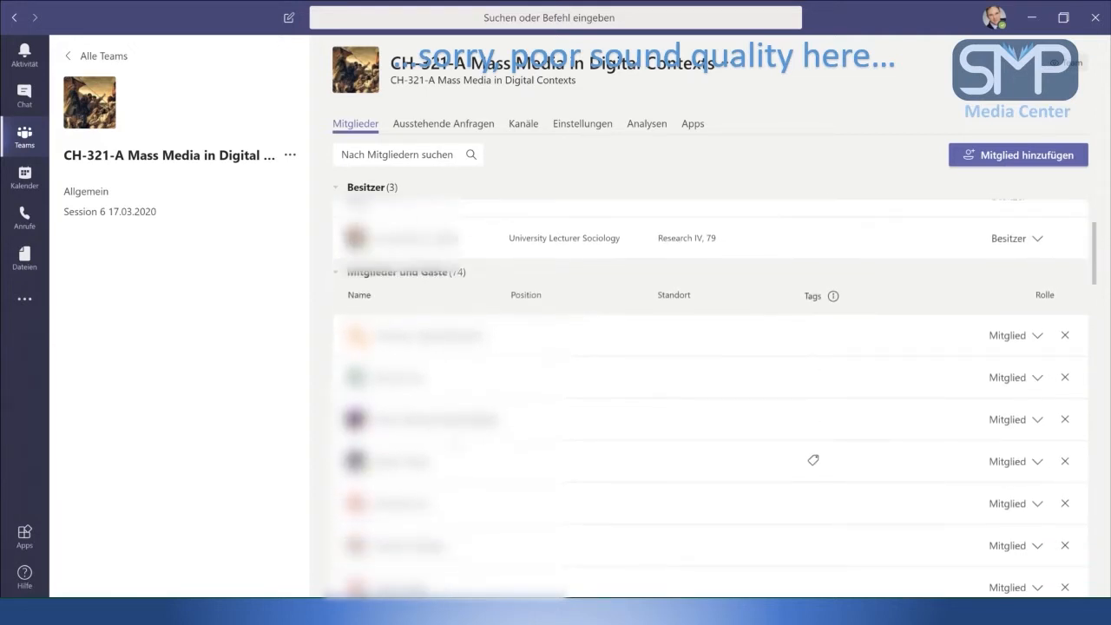
pyautogui.scroll(2, 814, 460)
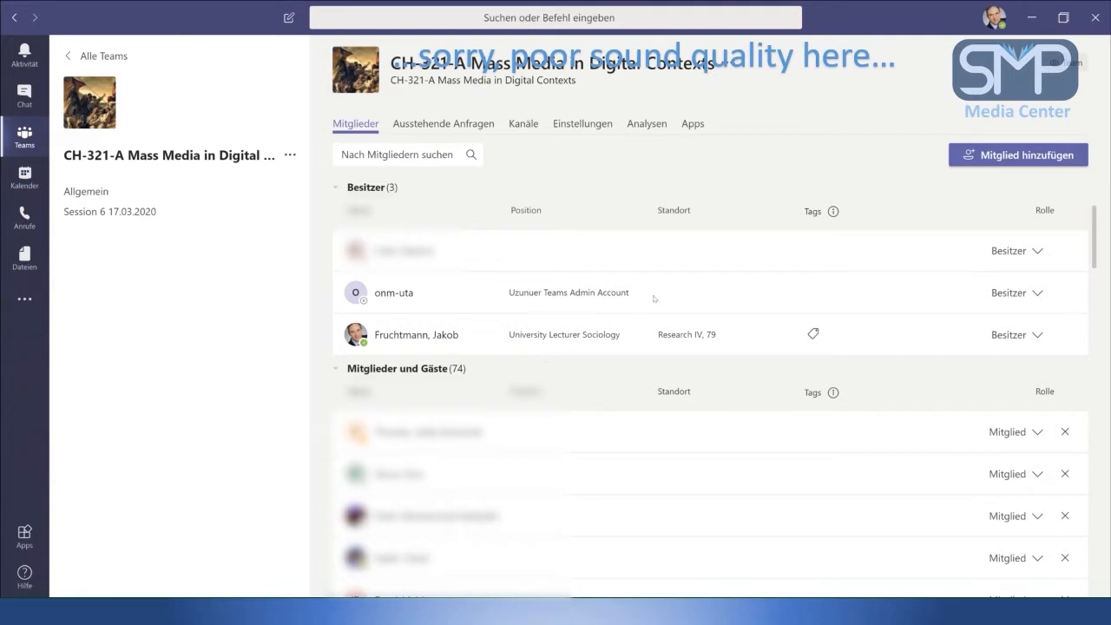
# - Try to add a person found by partial name search to the team as a member, and close the add-member dialog
pyautogui.click(984, 156)
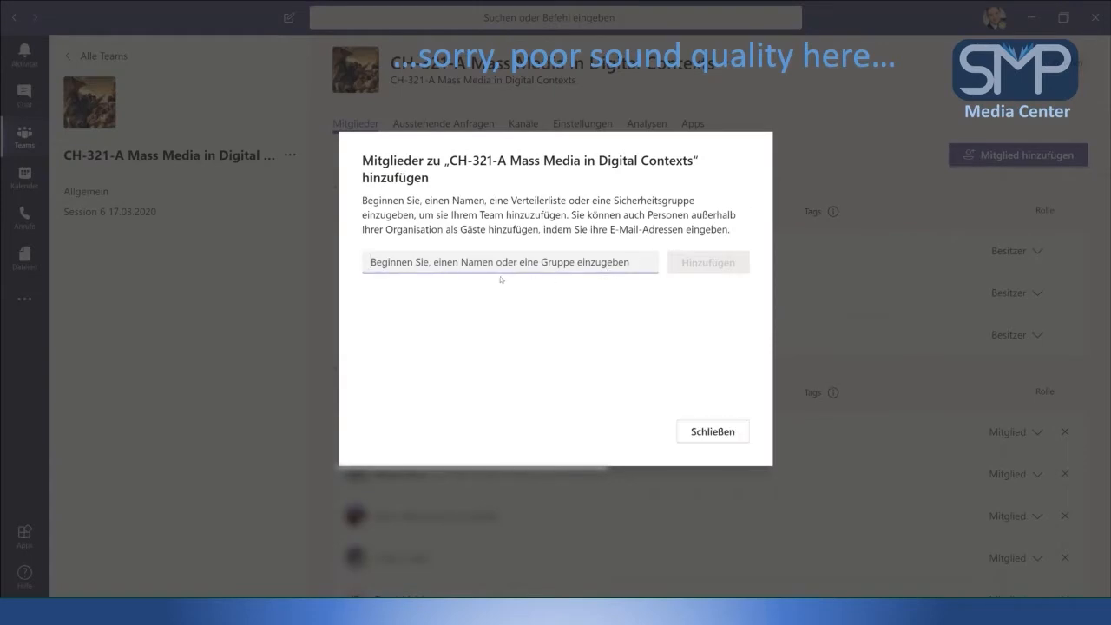
pyautogui.write('s')
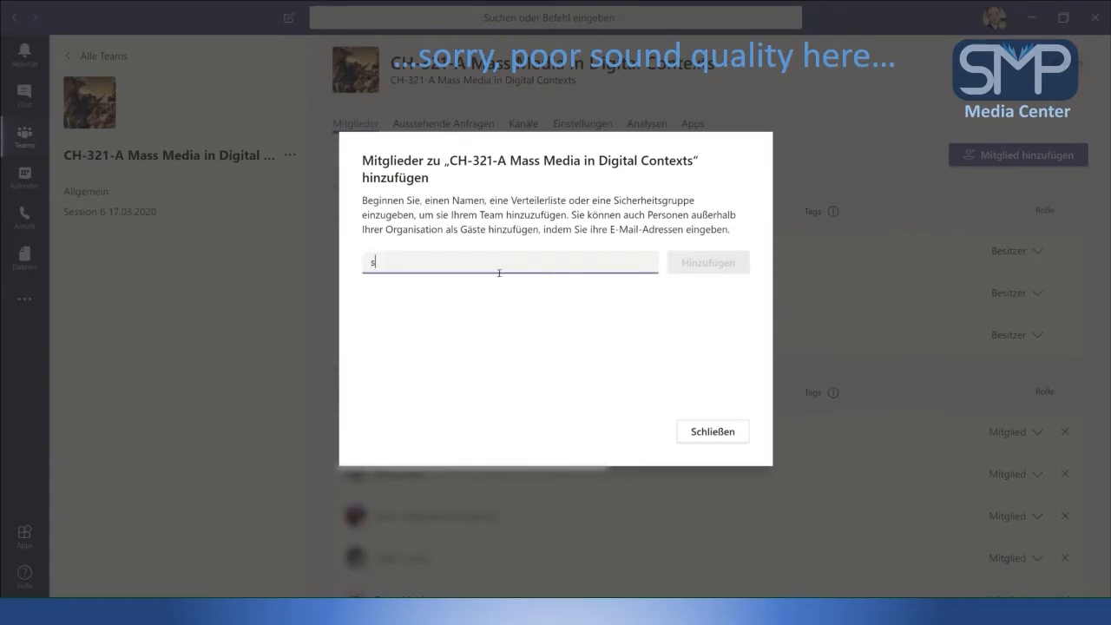
pyautogui.write('.ma')
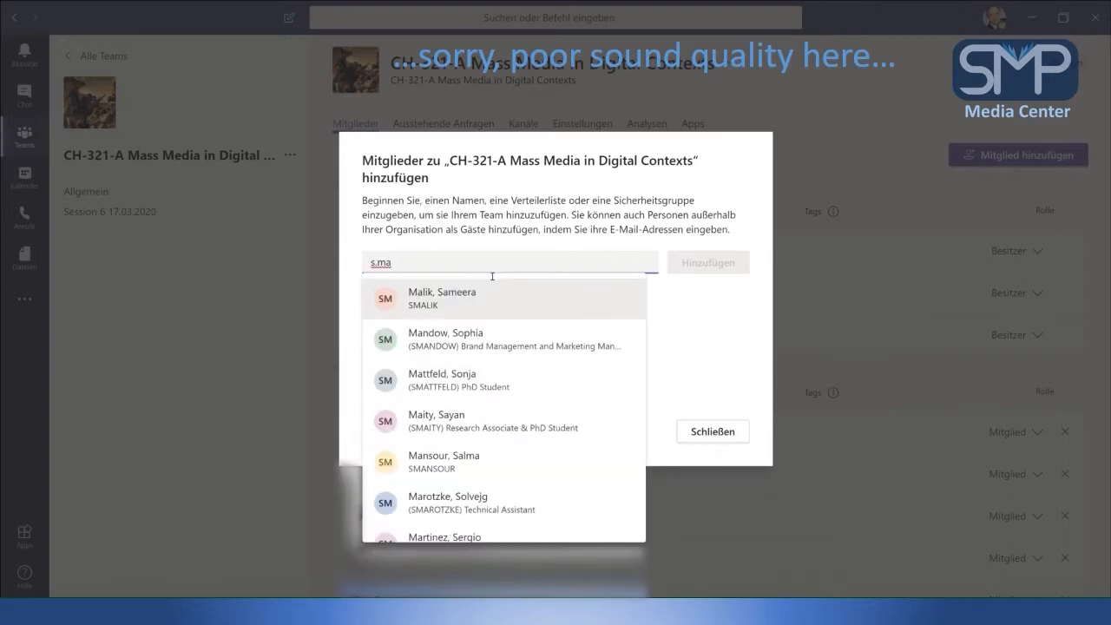
pyautogui.click(426, 302)
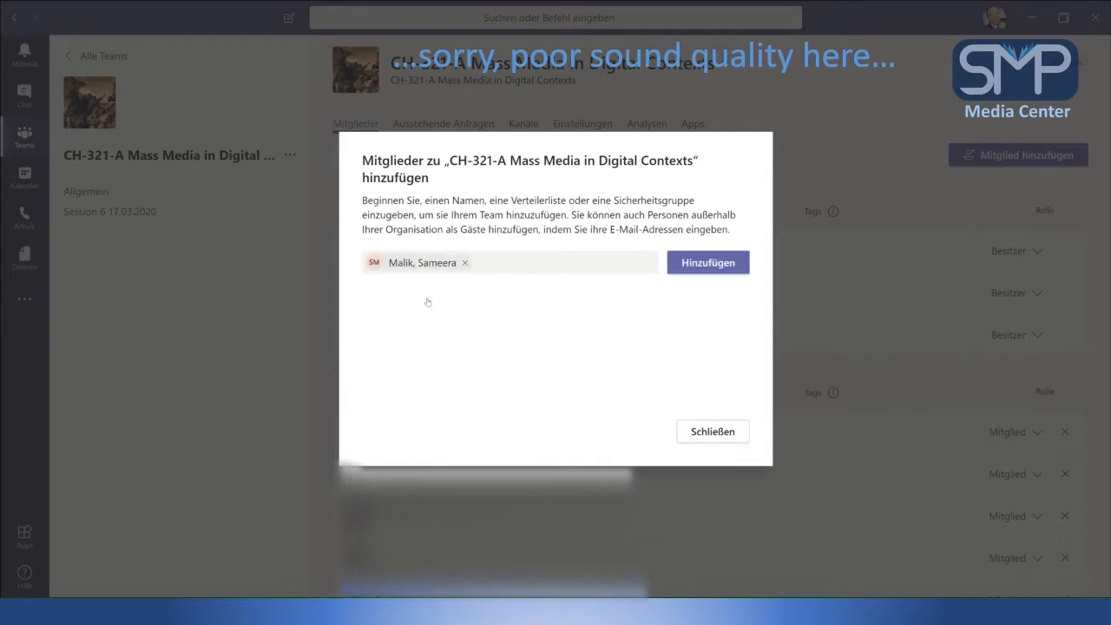
pyautogui.click(703, 271)
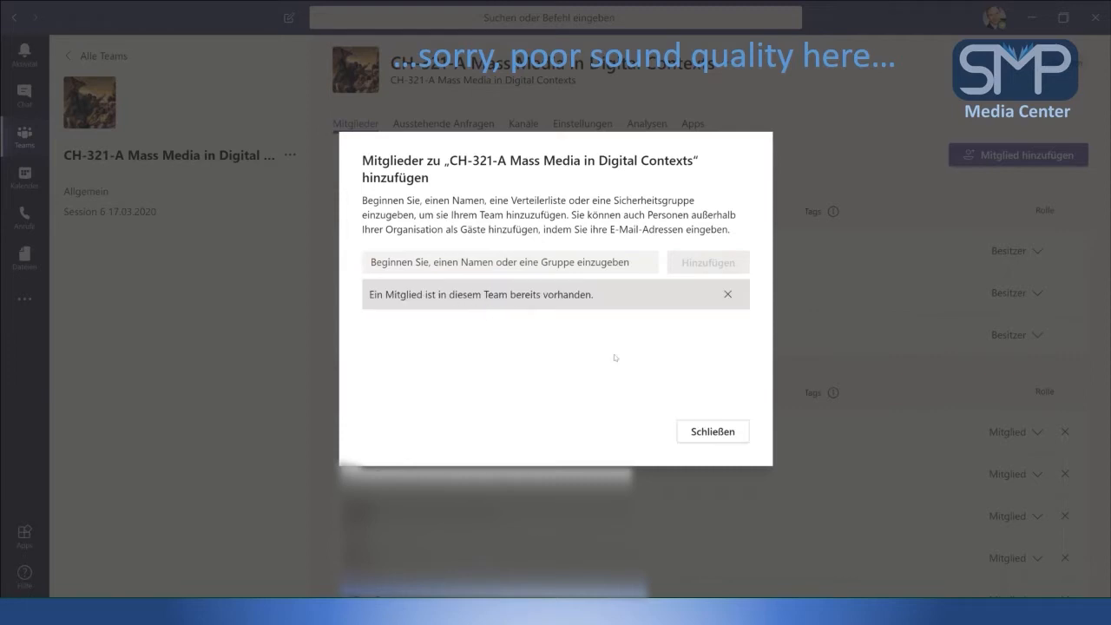
pyautogui.click(715, 432)
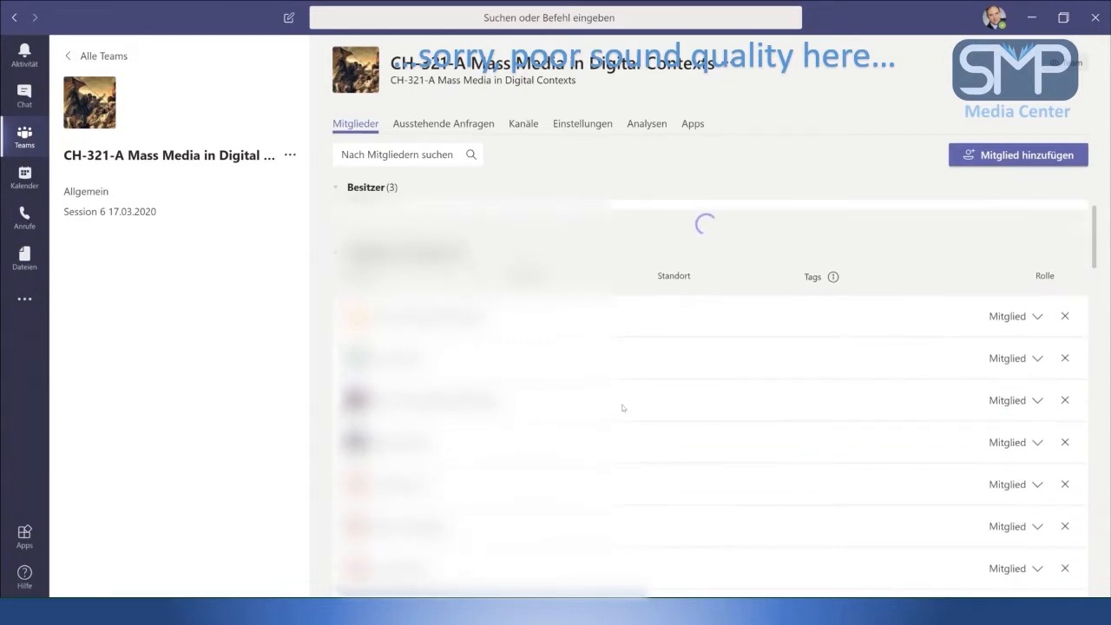
# - Find the person just searched for in the members and guests list and change their role to Besitzer
pyautogui.scroll(-5, 622, 408)
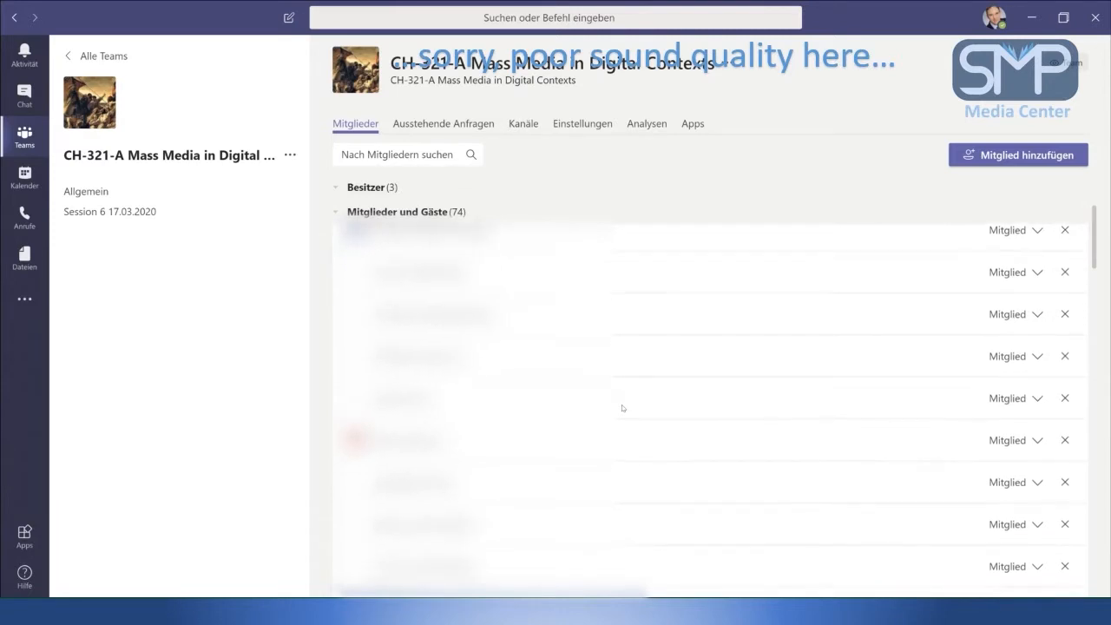
pyautogui.scroll(-2, 622, 408)
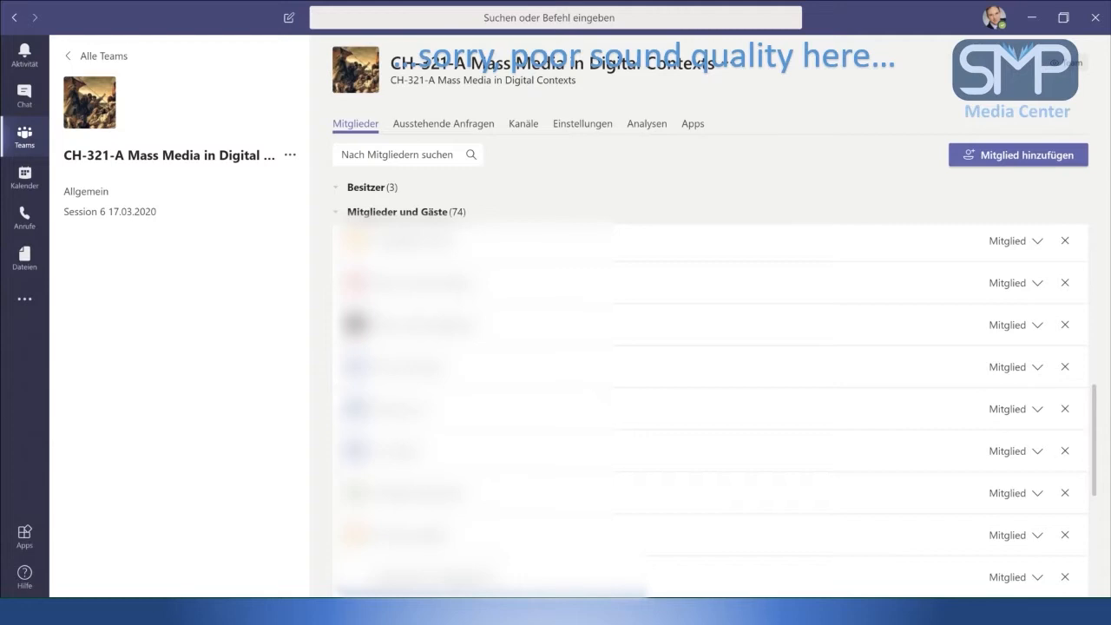
pyautogui.scroll(-3, 622, 408)
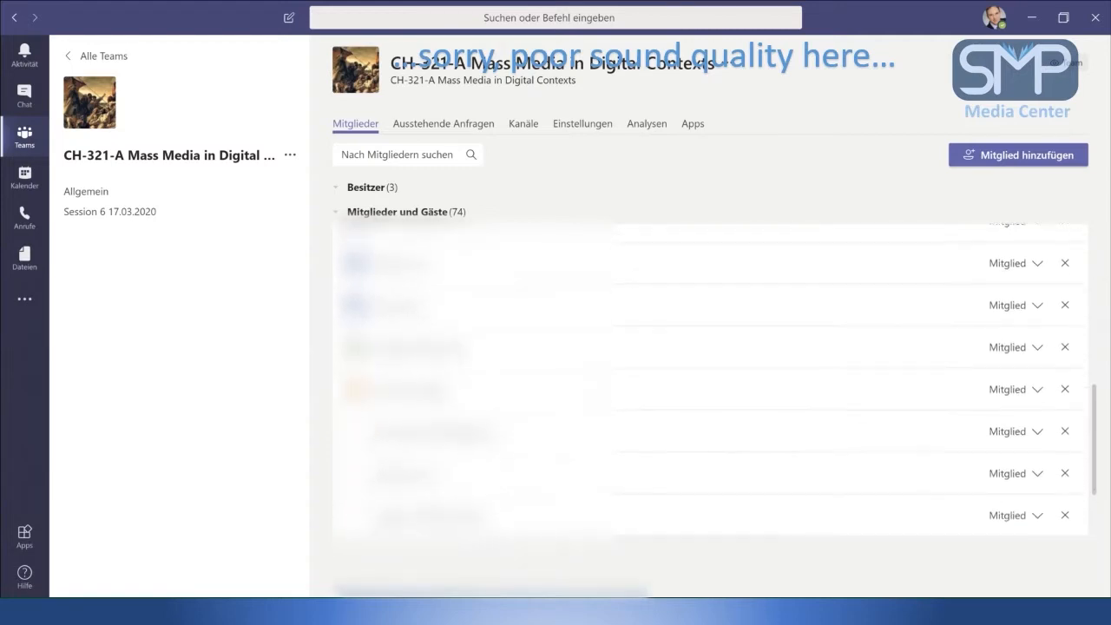
pyautogui.scroll(-2, 623, 408)
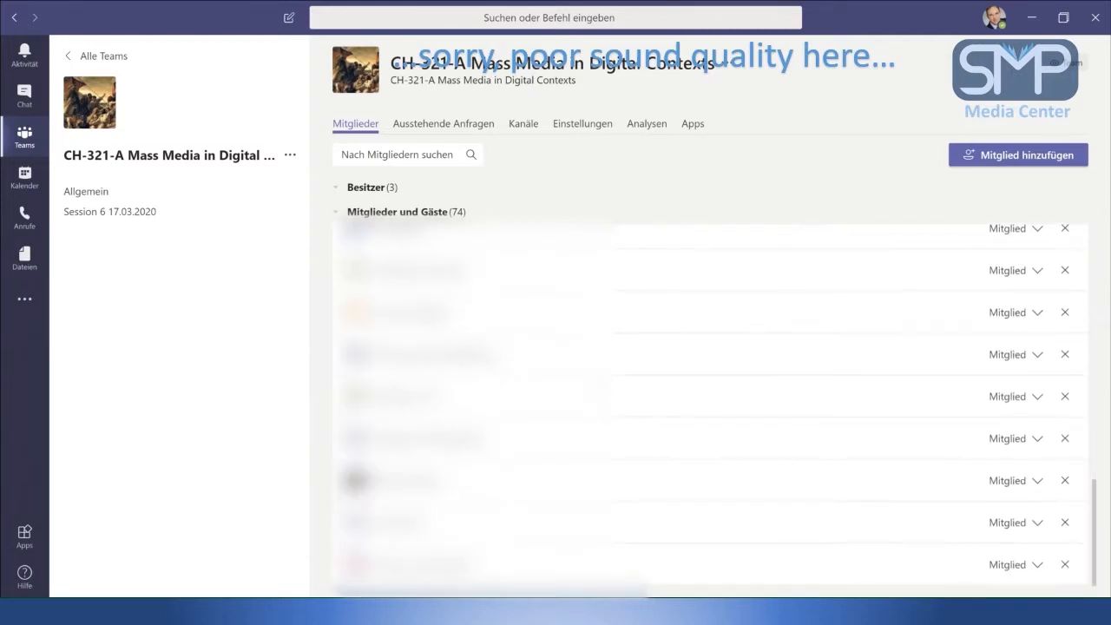
pyautogui.scroll(2, 623, 396)
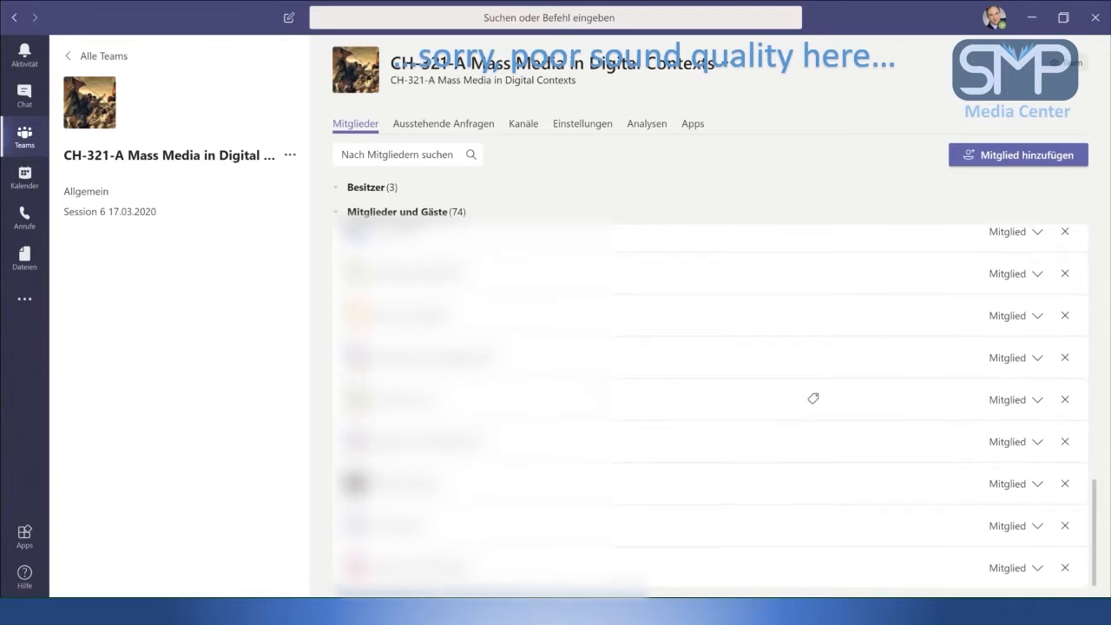
pyautogui.scroll(4, 713, 411)
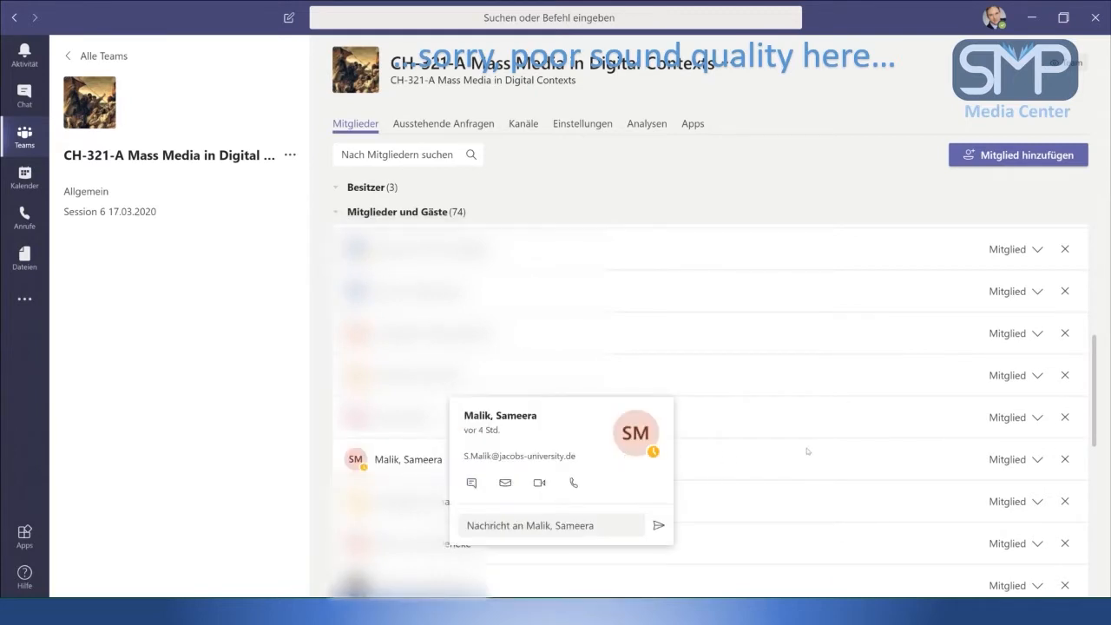
pyautogui.click(1038, 460)
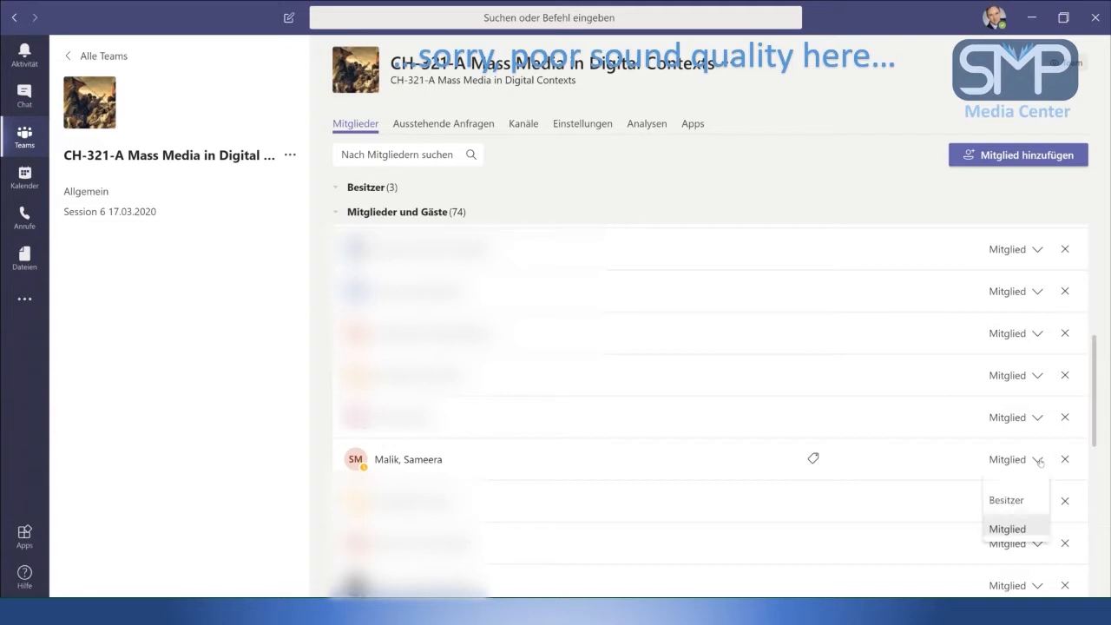
pyautogui.click(1009, 502)
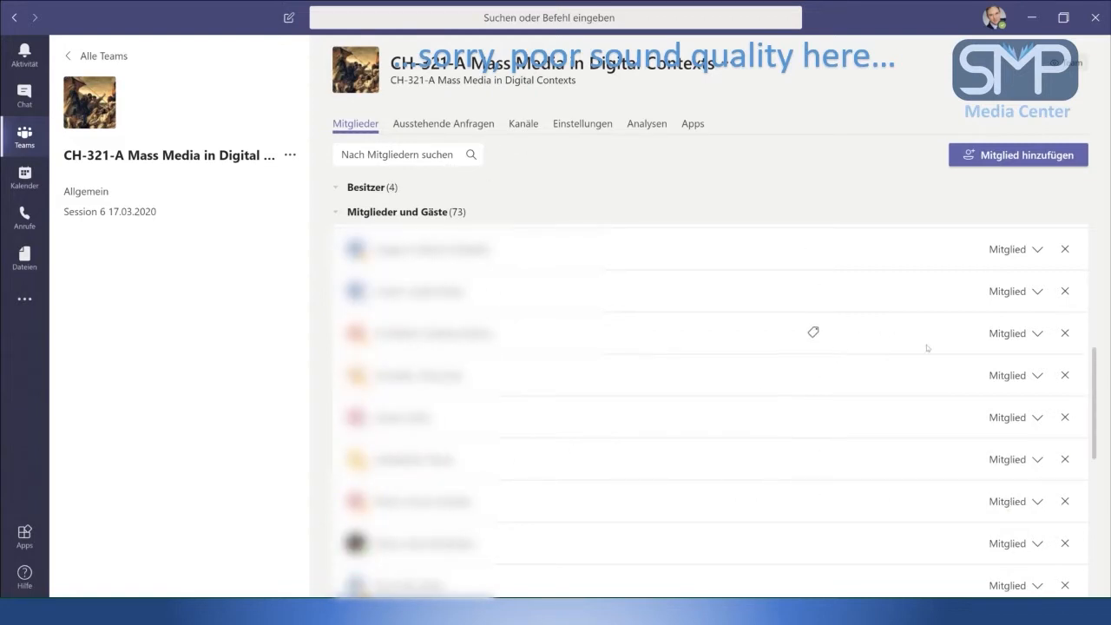
# - Review the team's pending join requests and its list of channels
pyautogui.click(424, 125)
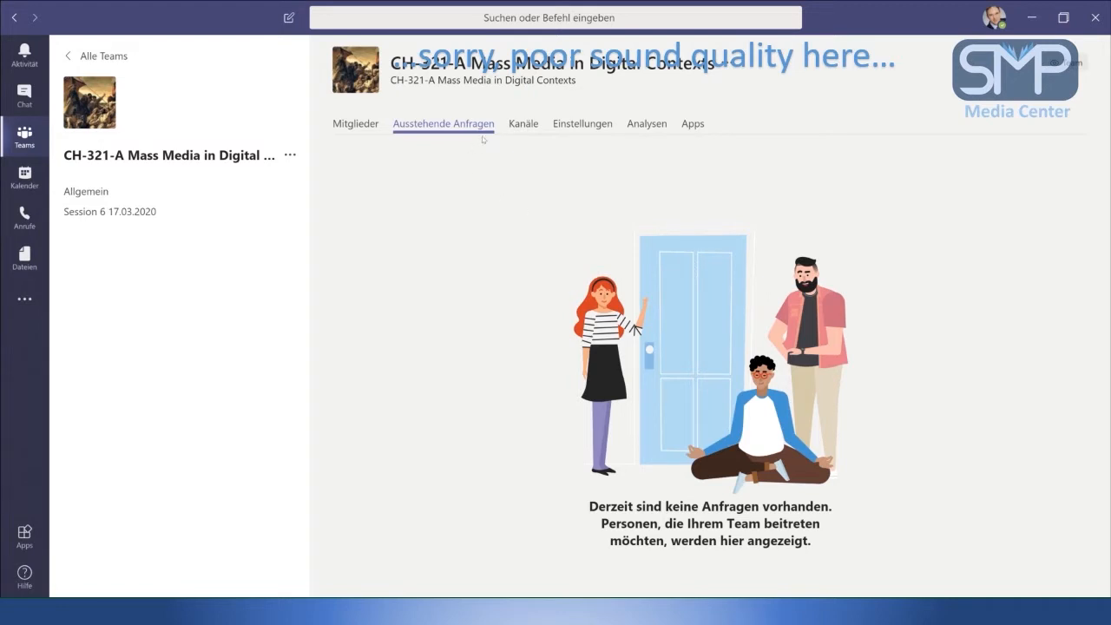
pyautogui.click(532, 131)
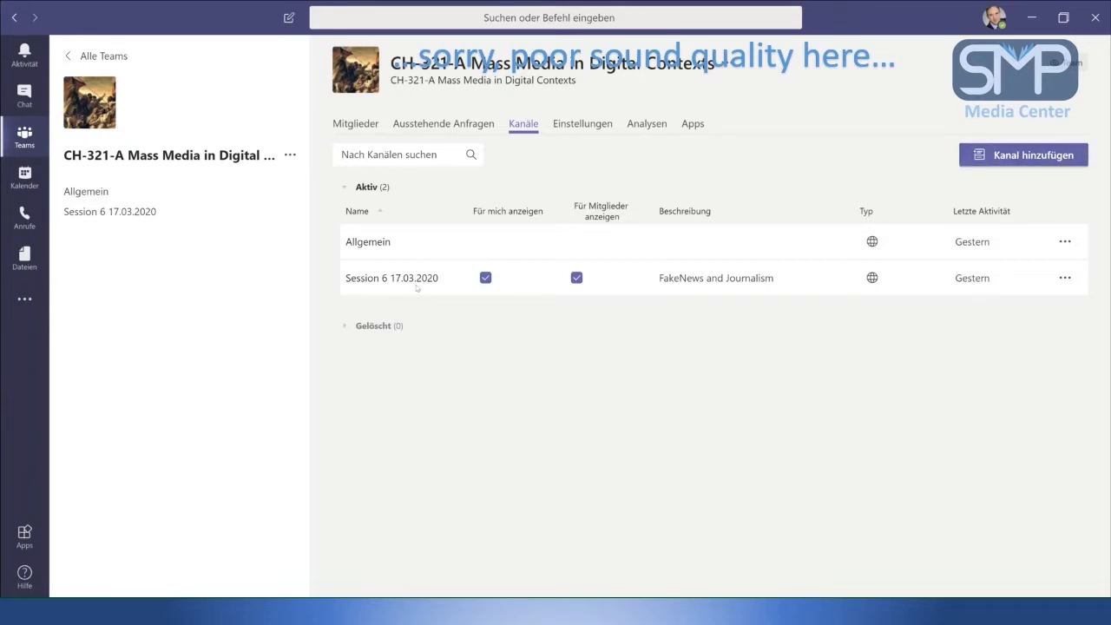
# - Examine the avatar choices and upload option for the team picture in the team settings, leaving the picture dialog without updating
pyautogui.click(599, 133)
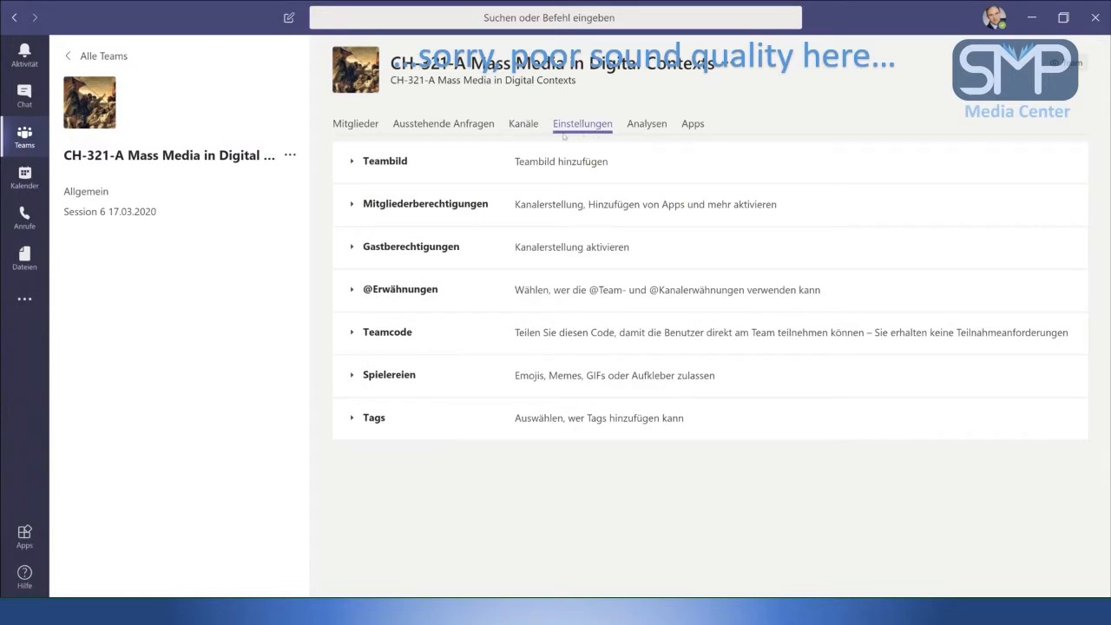
pyautogui.click(355, 163)
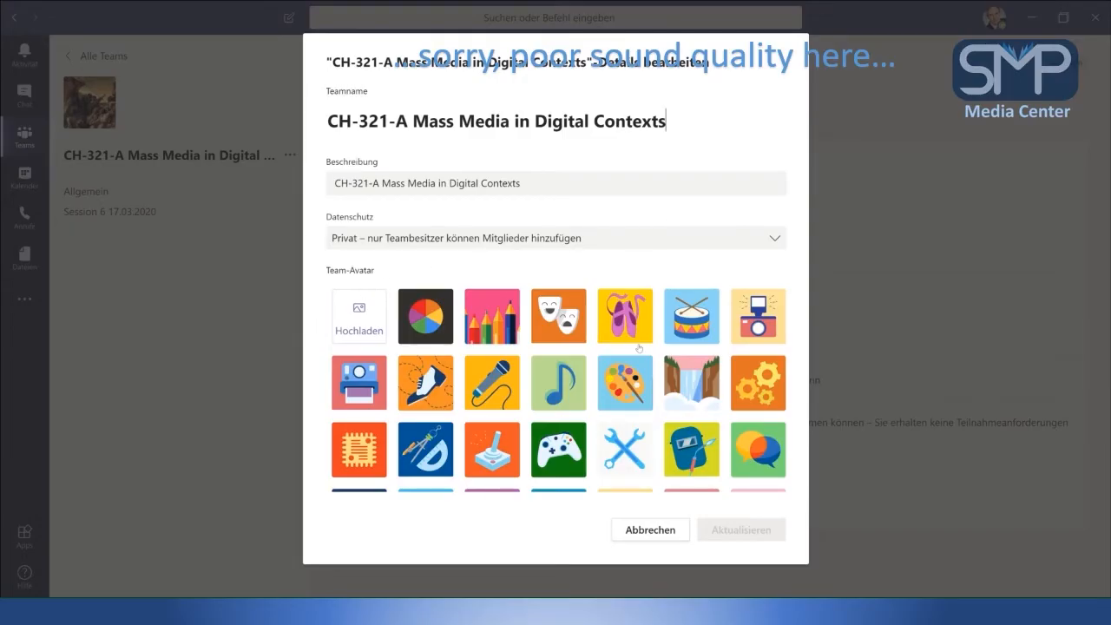
pyautogui.scroll(-1, 541, 441)
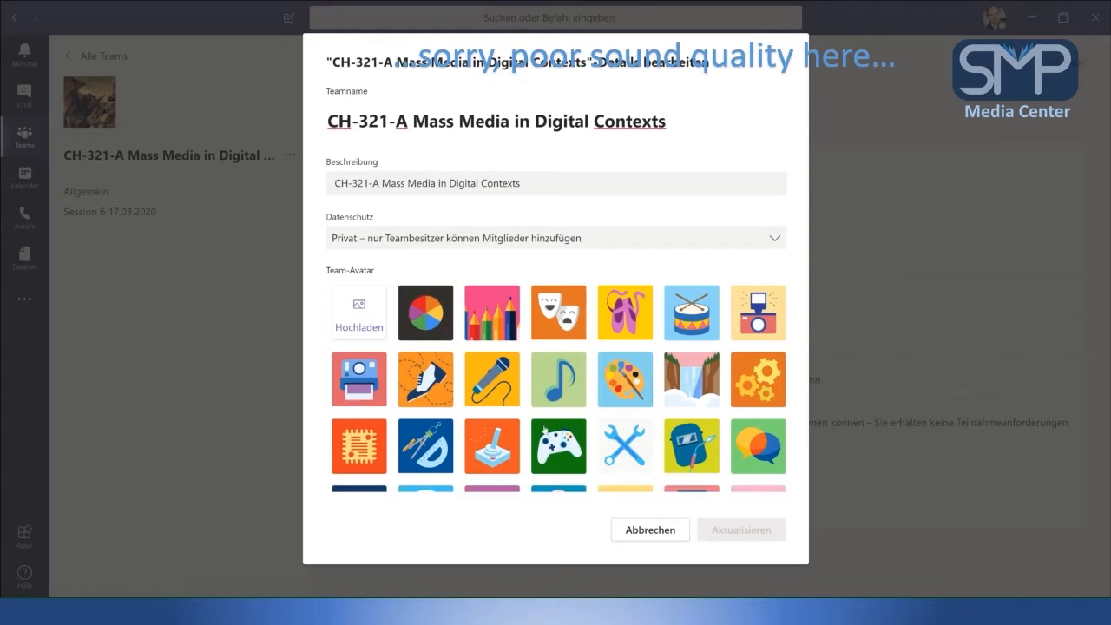
pyautogui.scroll(-3, 544, 429)
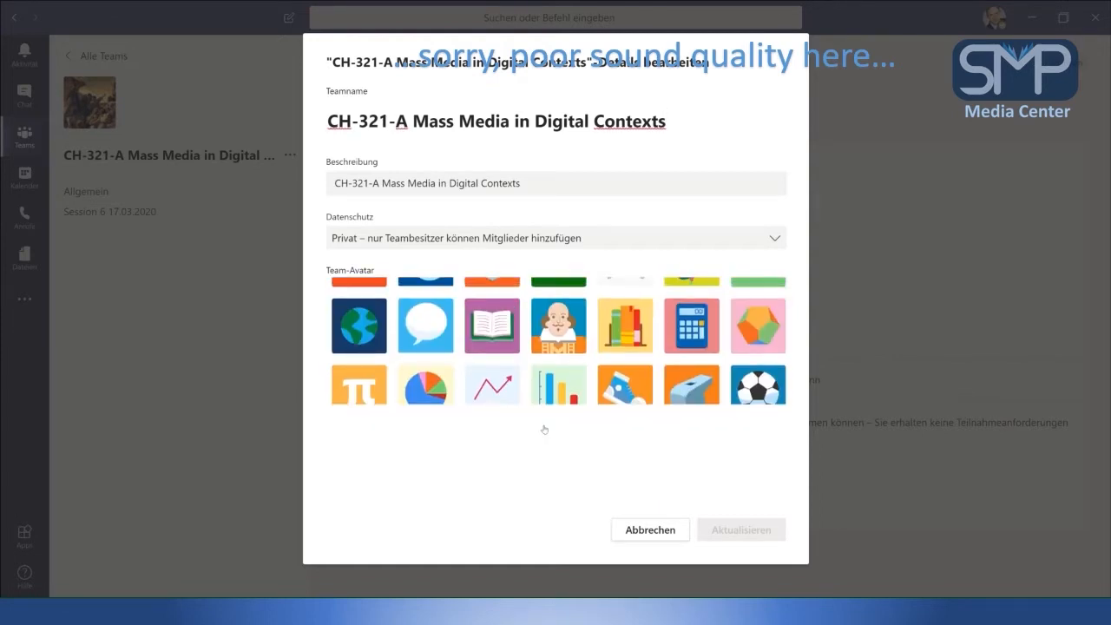
pyautogui.scroll(5, 544, 429)
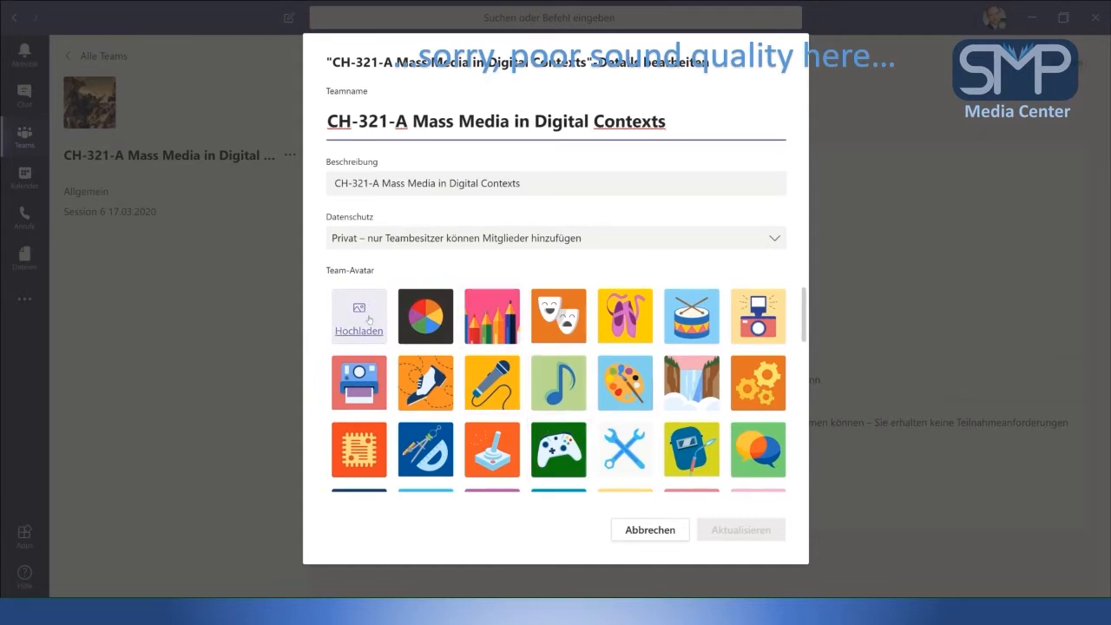
pyautogui.click(369, 320)
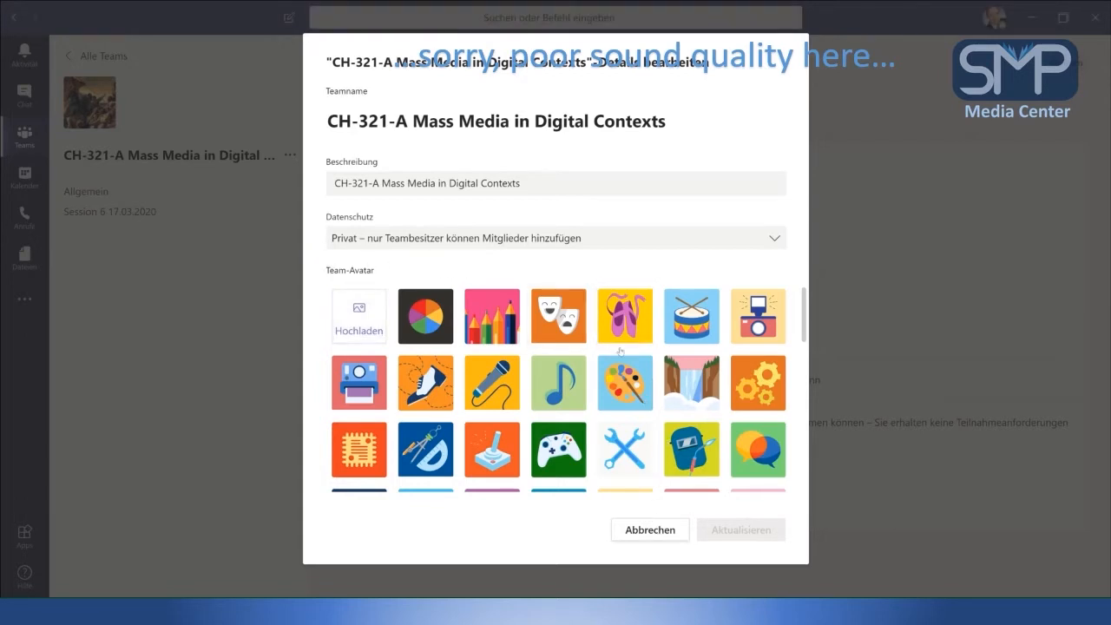
pyautogui.press('Escape')
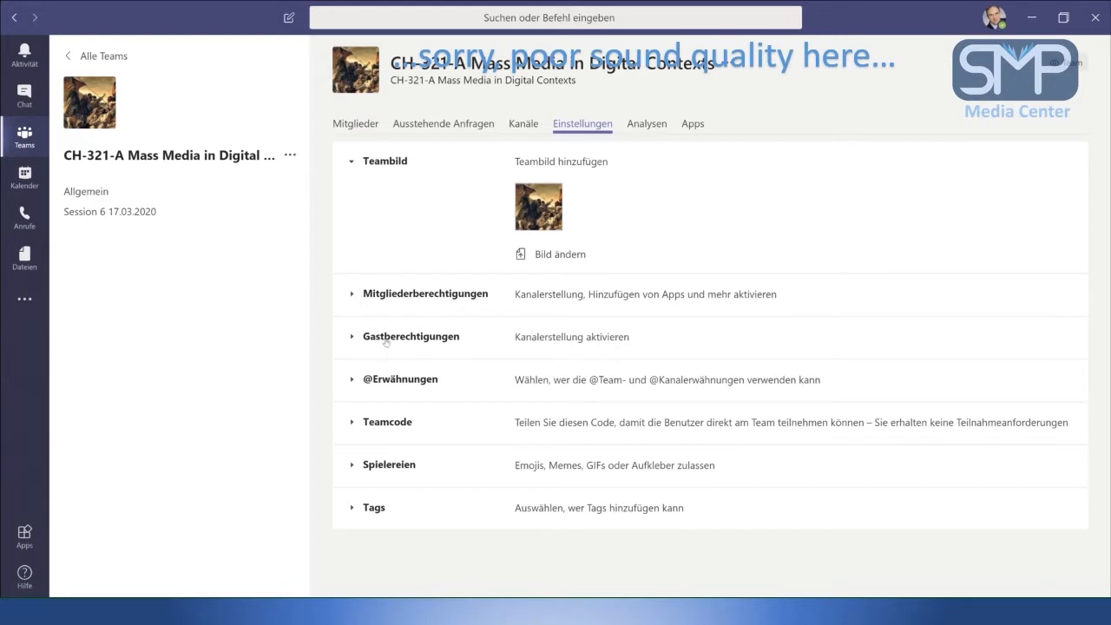
# - Expand the member permissions in the team settings and review what members are allowed to do
pyautogui.click(355, 295)
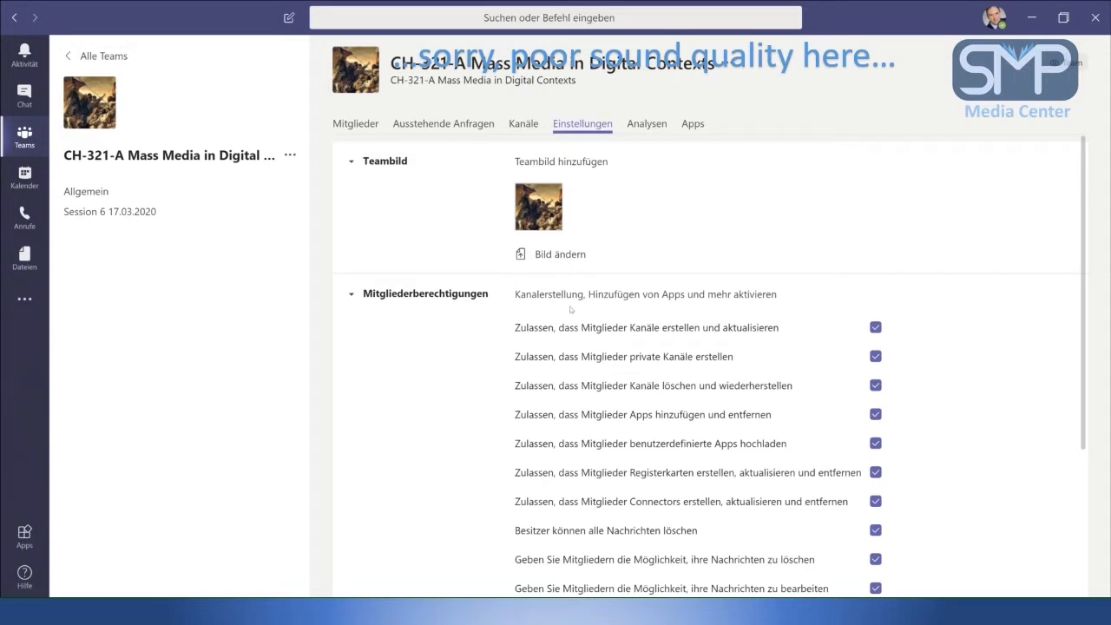
pyautogui.scroll(-2, 665, 314)
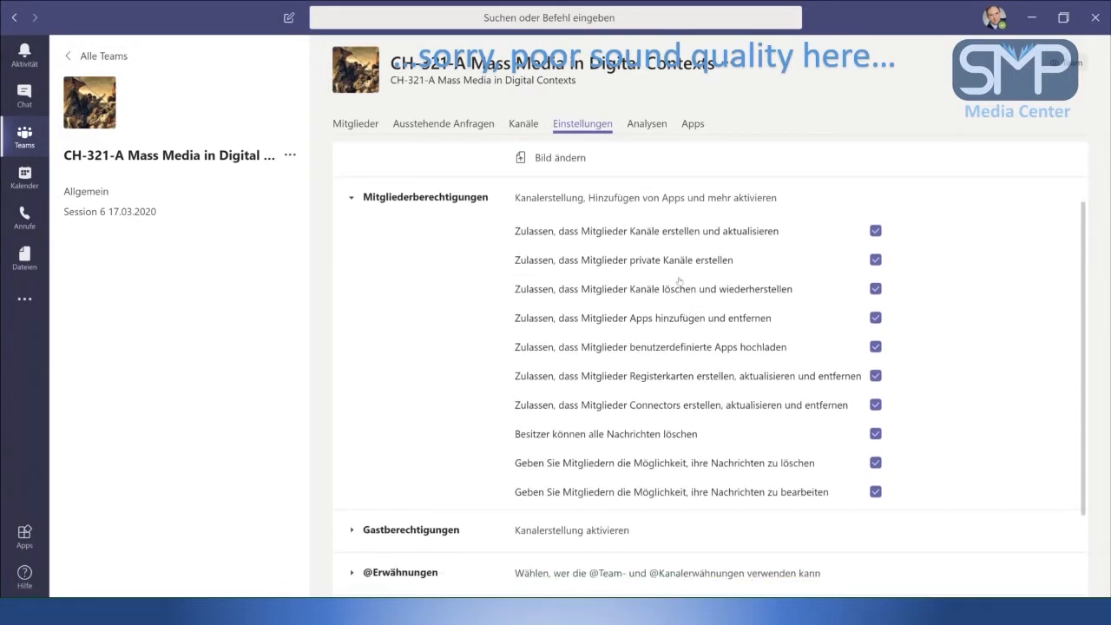
pyautogui.scroll(1, 660, 271)
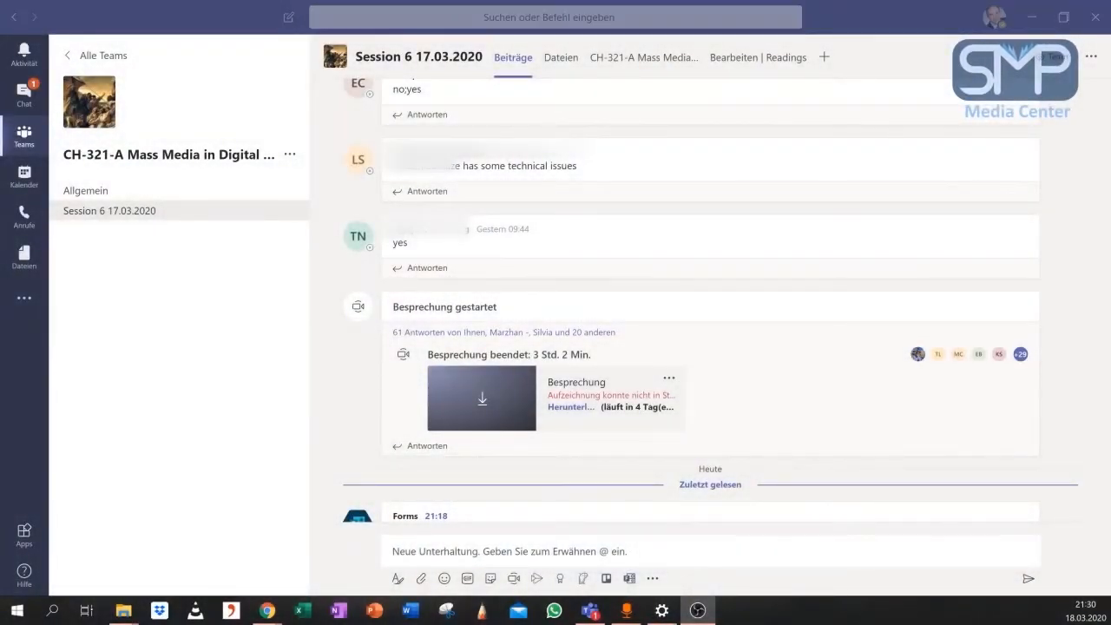
# - Start a new channel for the team CH-321-A Mass Media in Digital Contexts and name it "Session 7 24.3.2020"
pyautogui.click(290, 155)
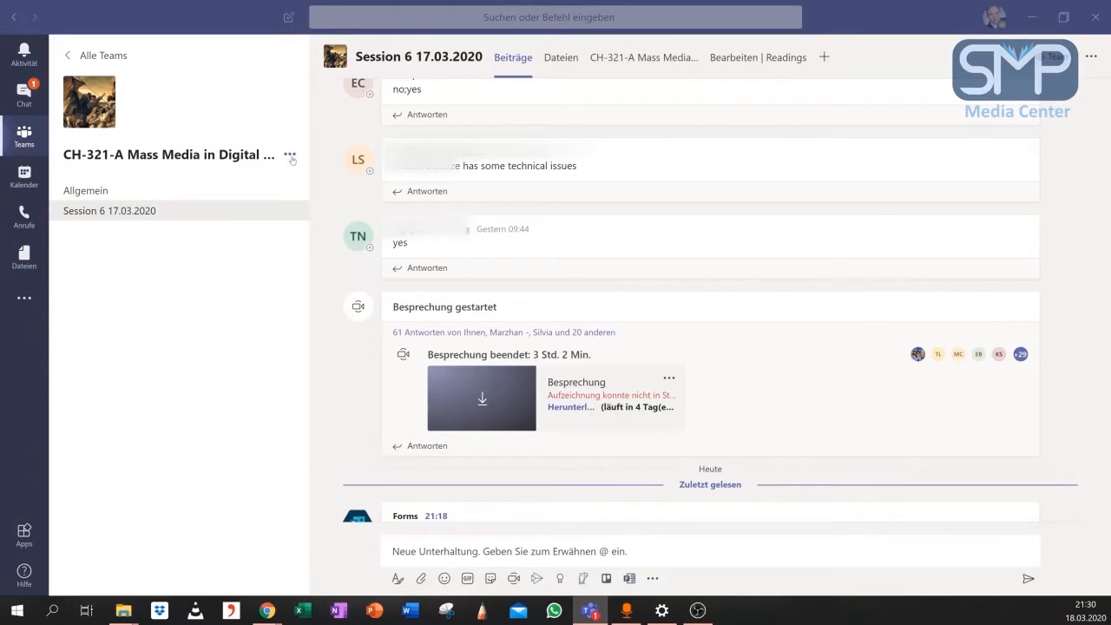
pyautogui.click(290, 154)
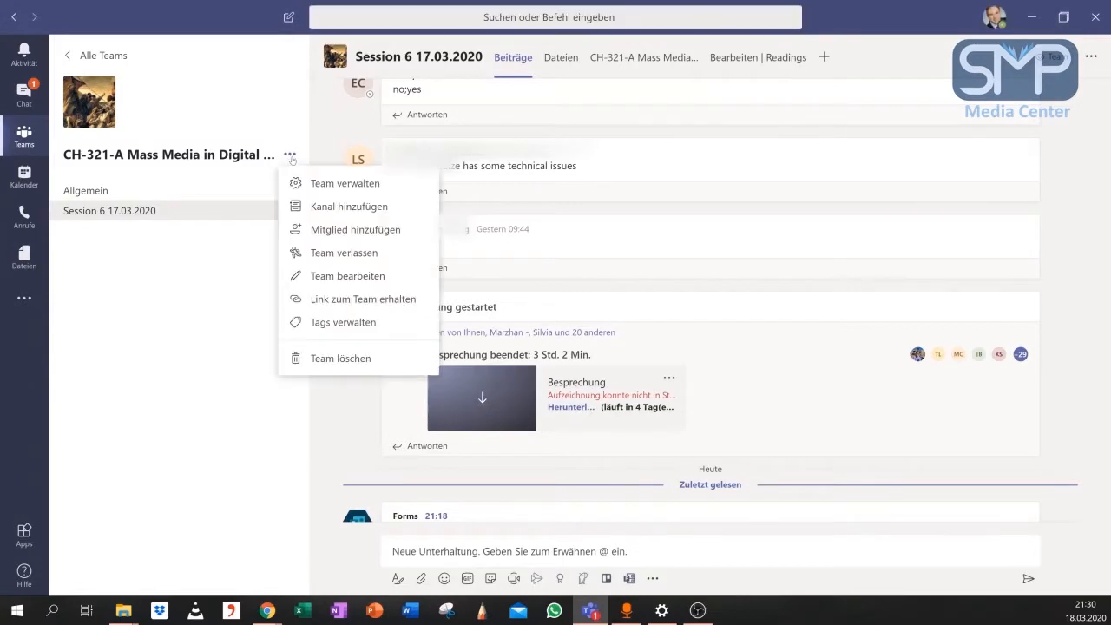
pyautogui.click(322, 211)
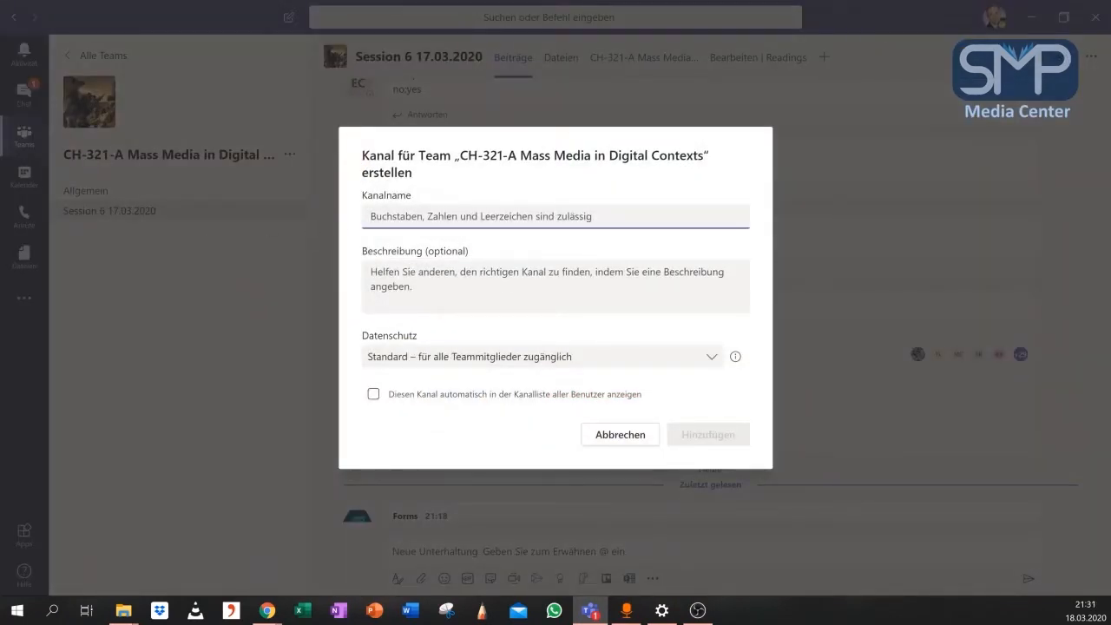
pyautogui.write('Session')
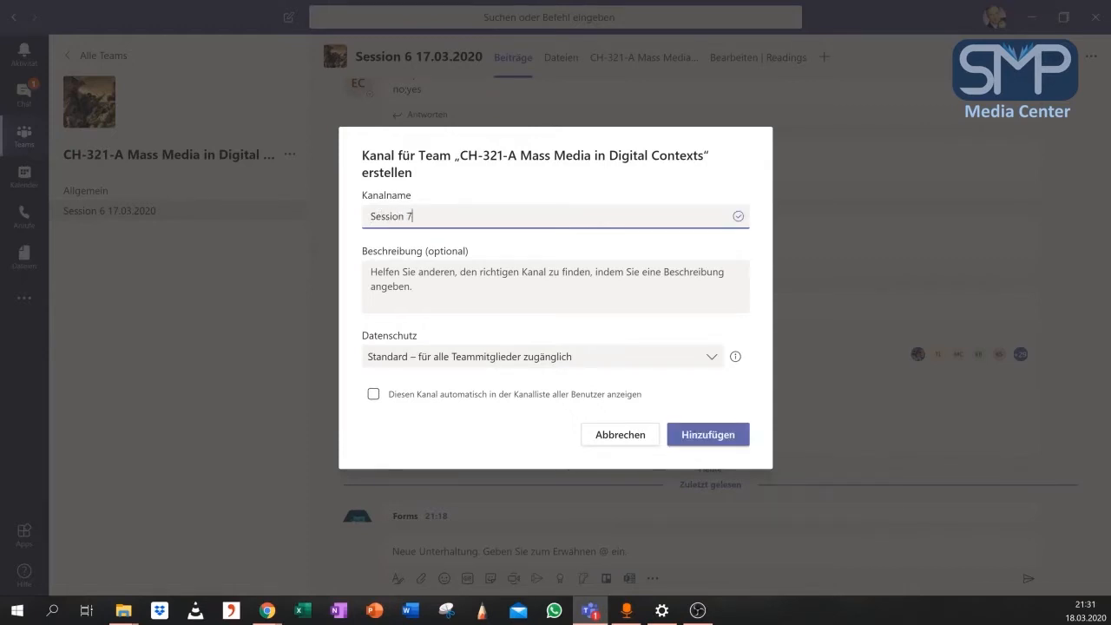
pyautogui.write('7 24.3.')
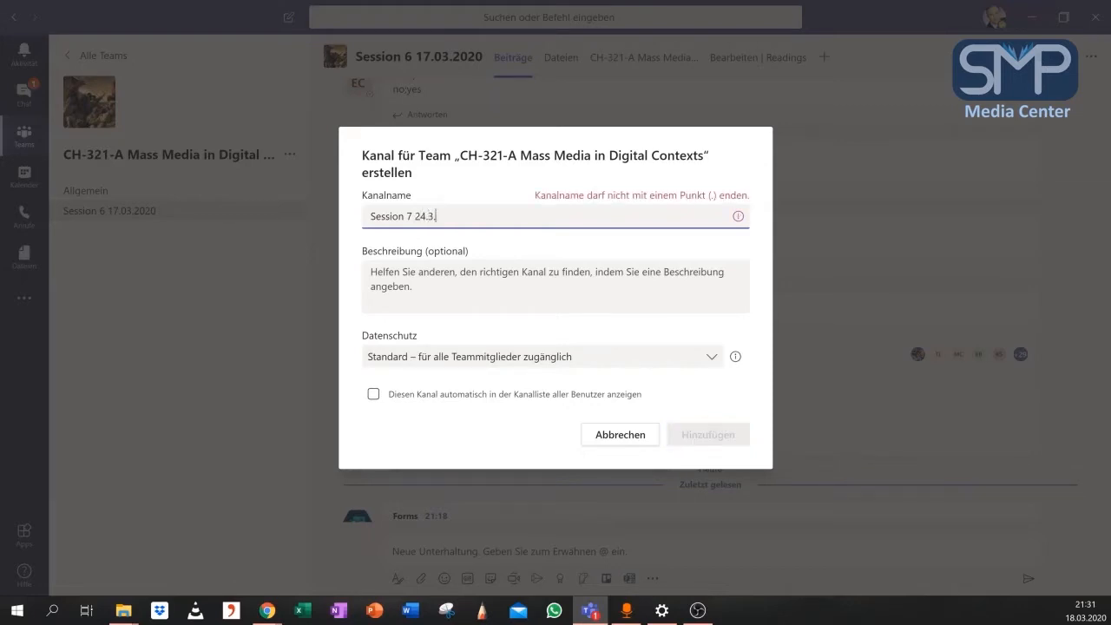
pyautogui.write('20')
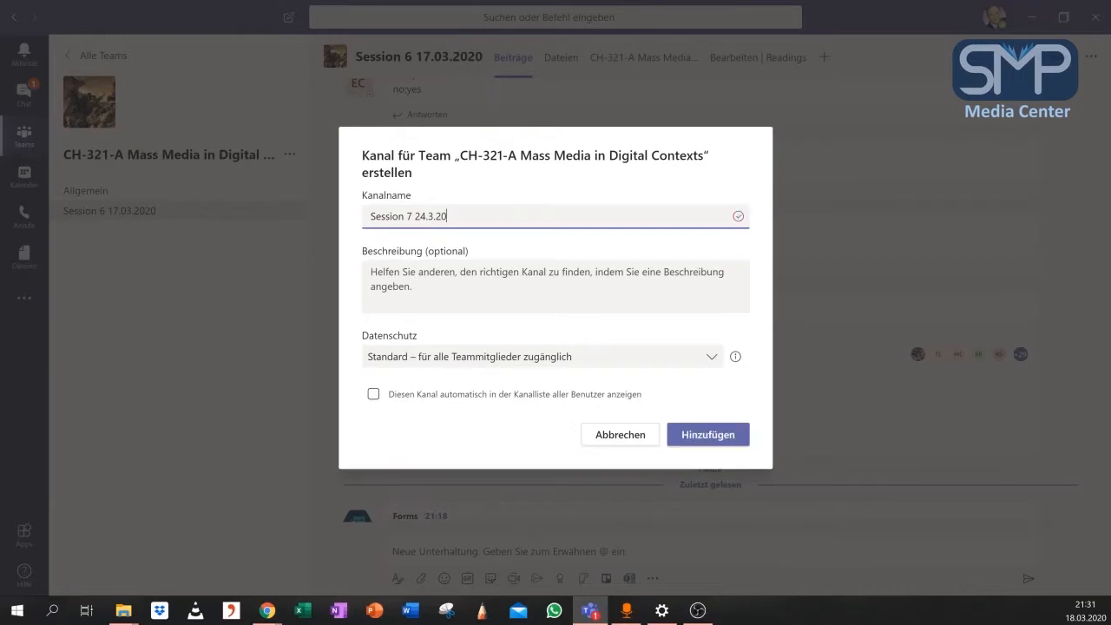
pyautogui.write('20')
# - Give the channel the description "Social Media and Terrorism" and create it with standard privacy
pyautogui.click(521, 283)
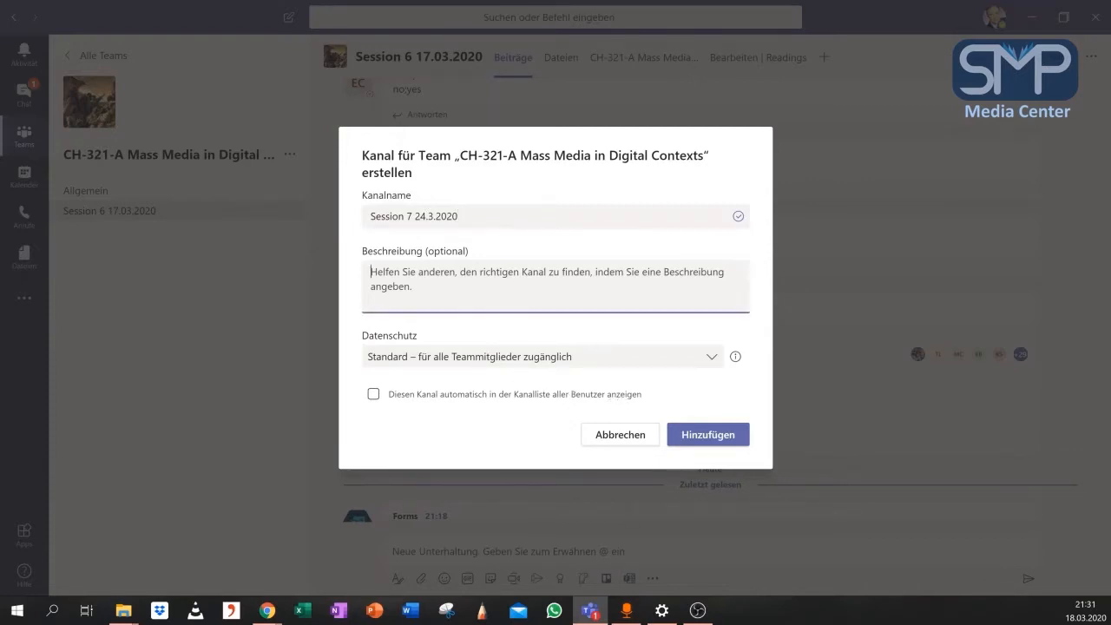
pyautogui.write('S')
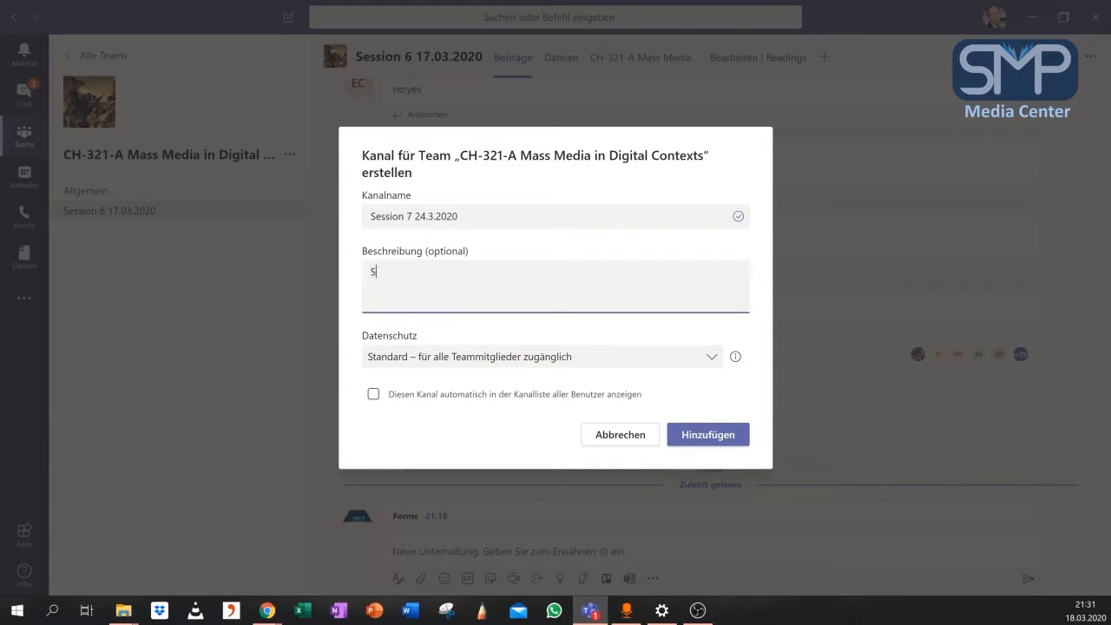
pyautogui.write('iocial Media and Terro')
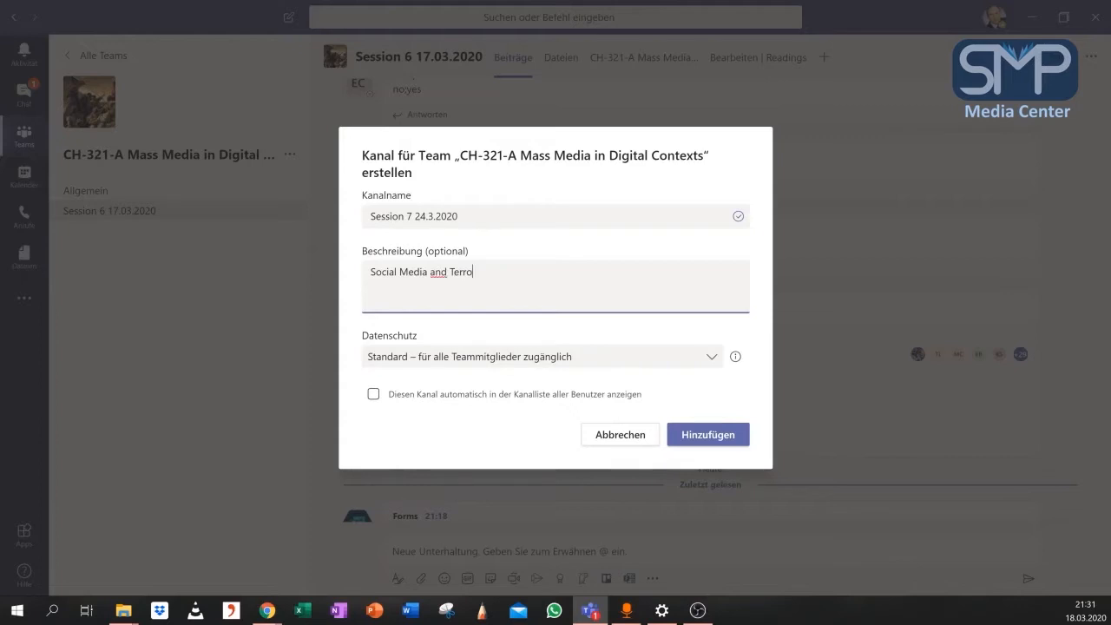
pyautogui.write('rism')
pyautogui.click(701, 439)
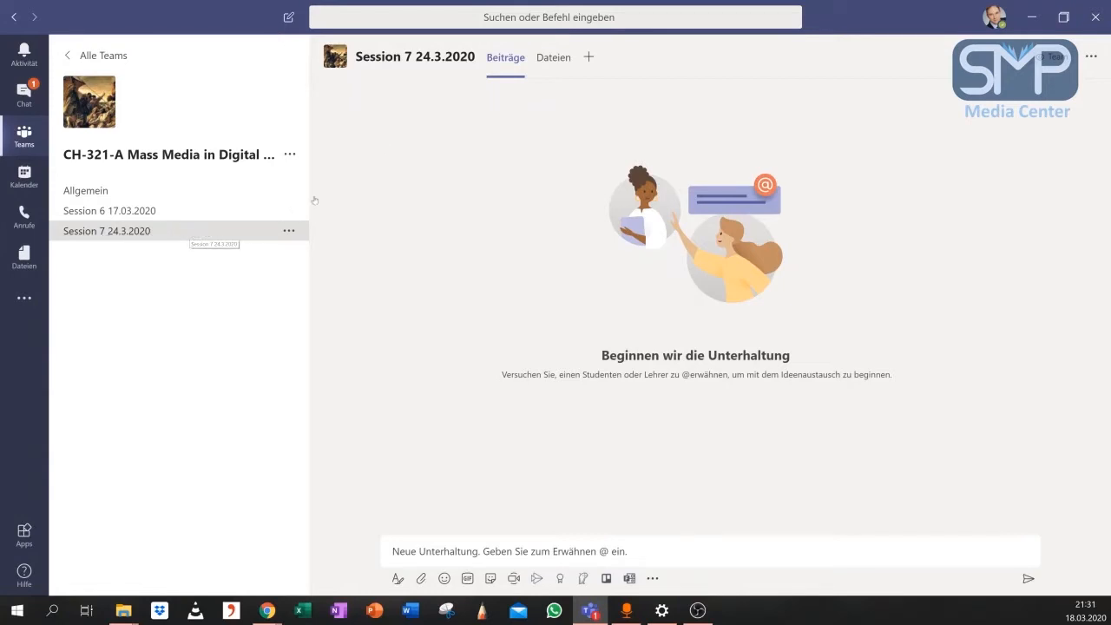
# - Upload the image Logo SMP MC.jpg to the files of the Session 7 channel
pyautogui.click(559, 59)
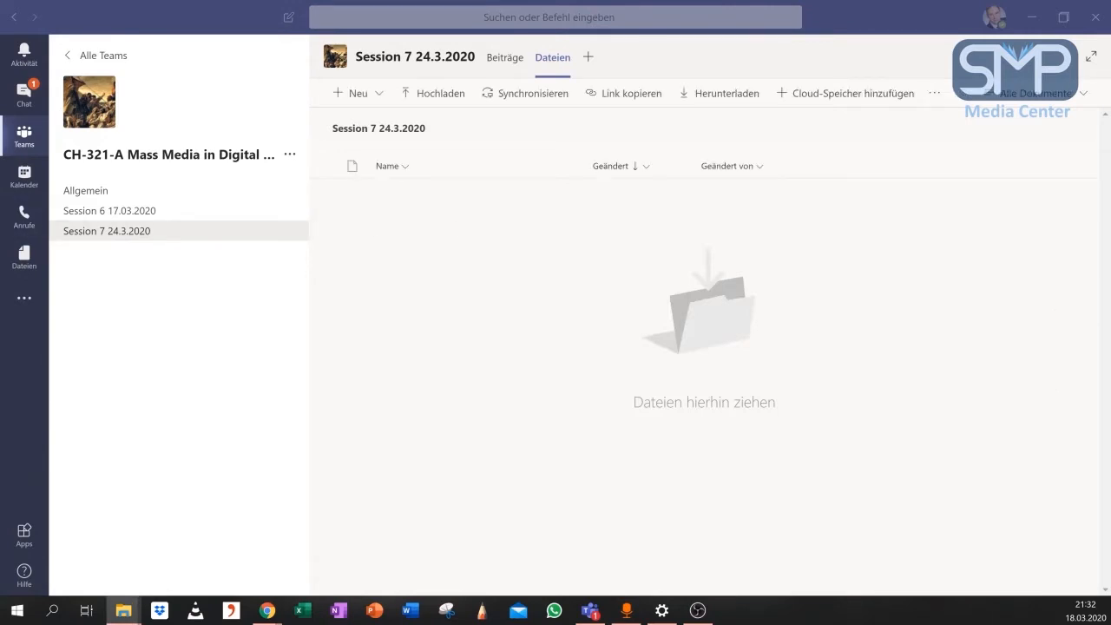
pyautogui.moveTo(3, 219); pyautogui.dragTo(419, 287)
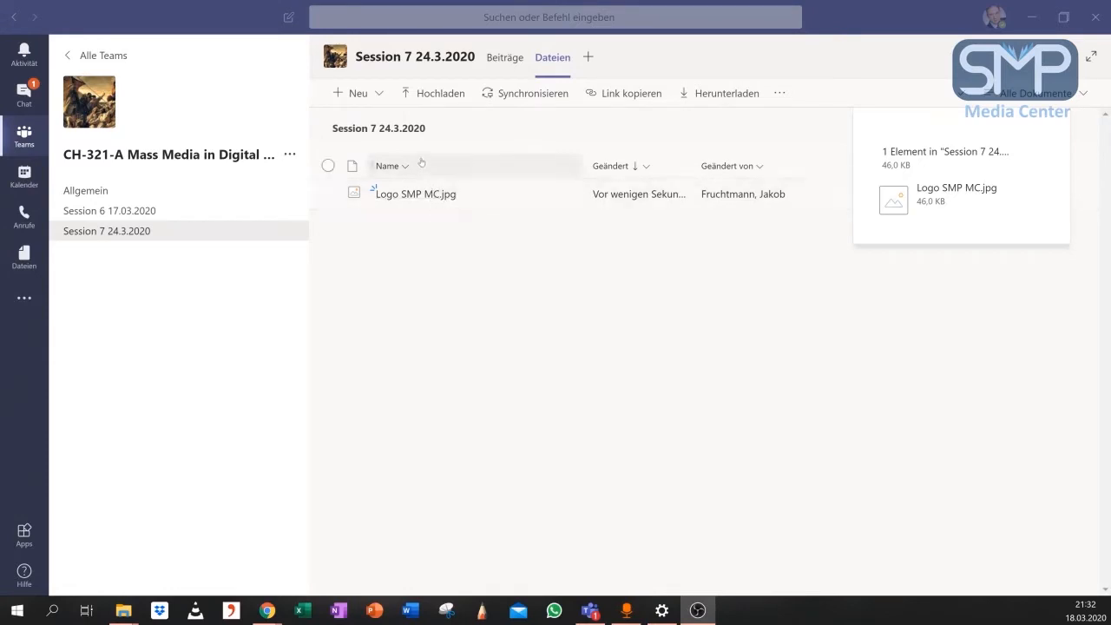
# - View the Session 7 channel's posts, check the current work week in the calendar, and return to the channel
pyautogui.click(502, 60)
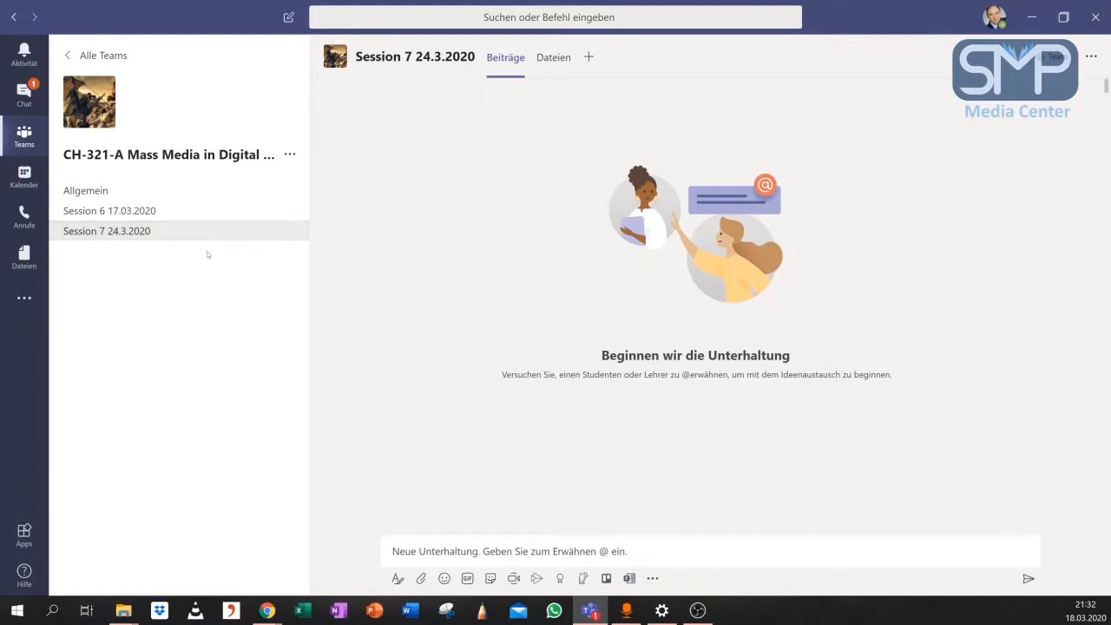
pyautogui.click(26, 176)
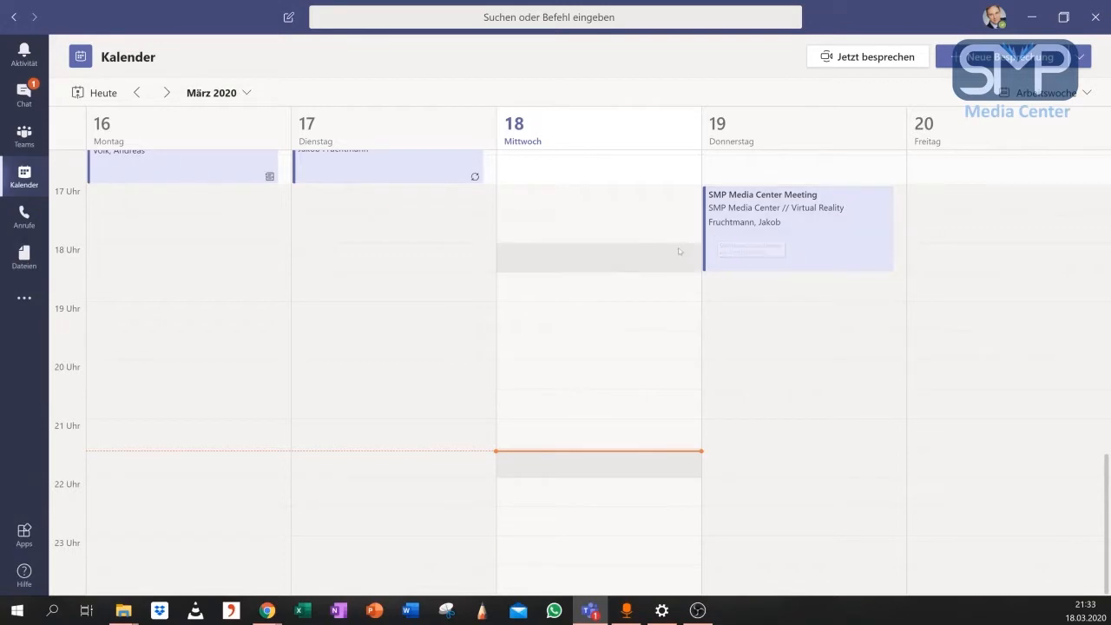
pyautogui.click(23, 139)
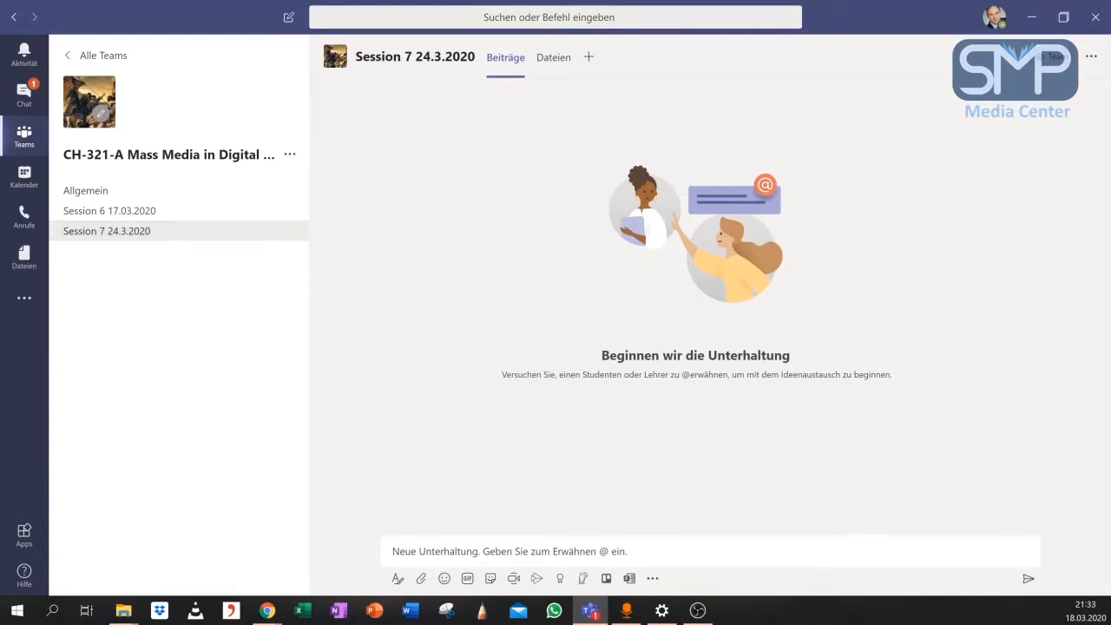
# - Post the message "Here is our 7th session" in the Session 7 channel
pyautogui.click(631, 551)
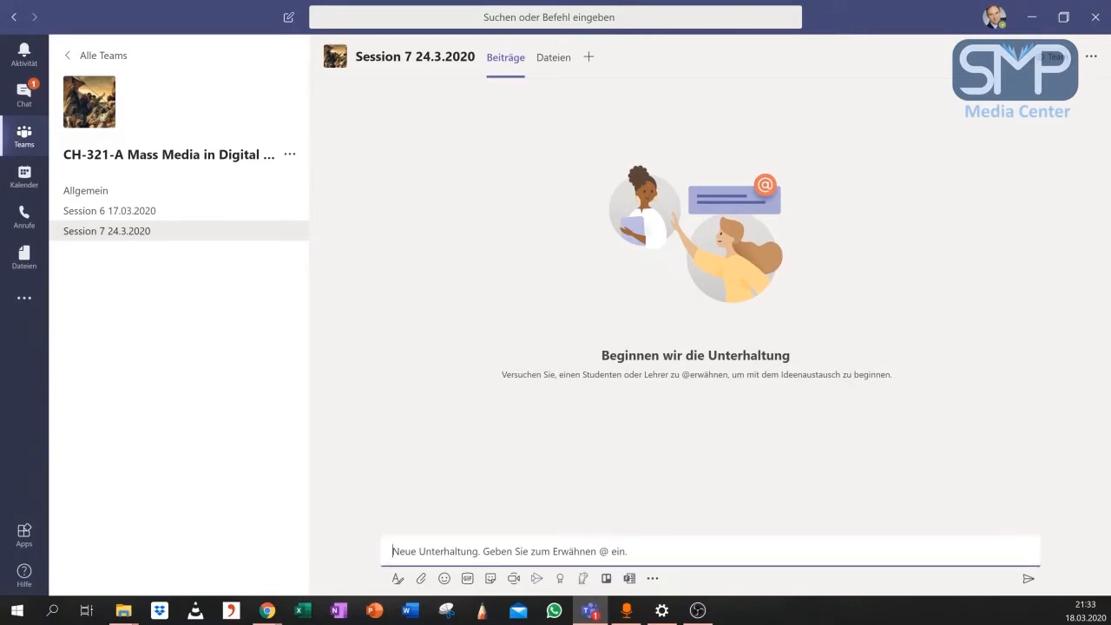
pyautogui.write('H')
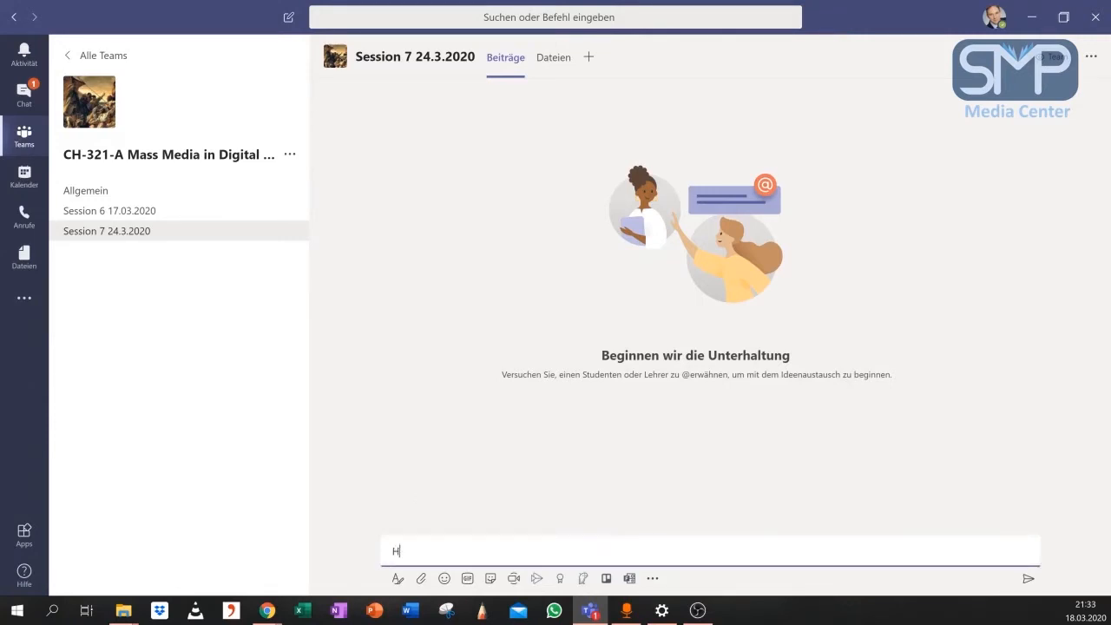
pyautogui.write('ere is our 7th session')
pyautogui.press('Return')
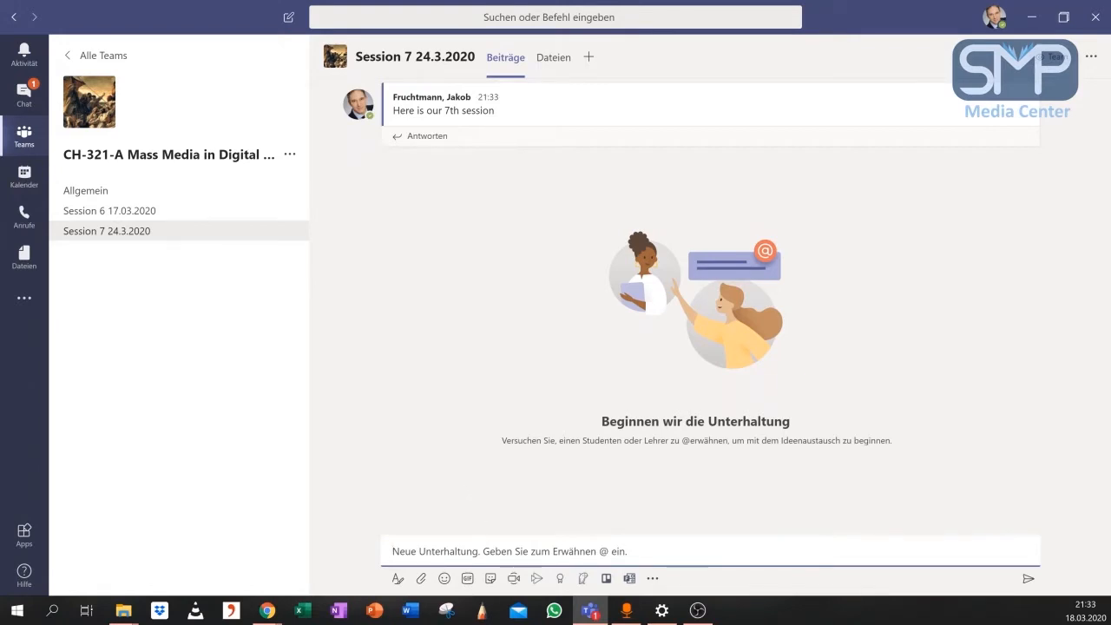
# - Begin a new post by browsing the mention suggestions and mentioning the whole team CH-321-A Mass Media in Digital Contexts
pyautogui.write('@')
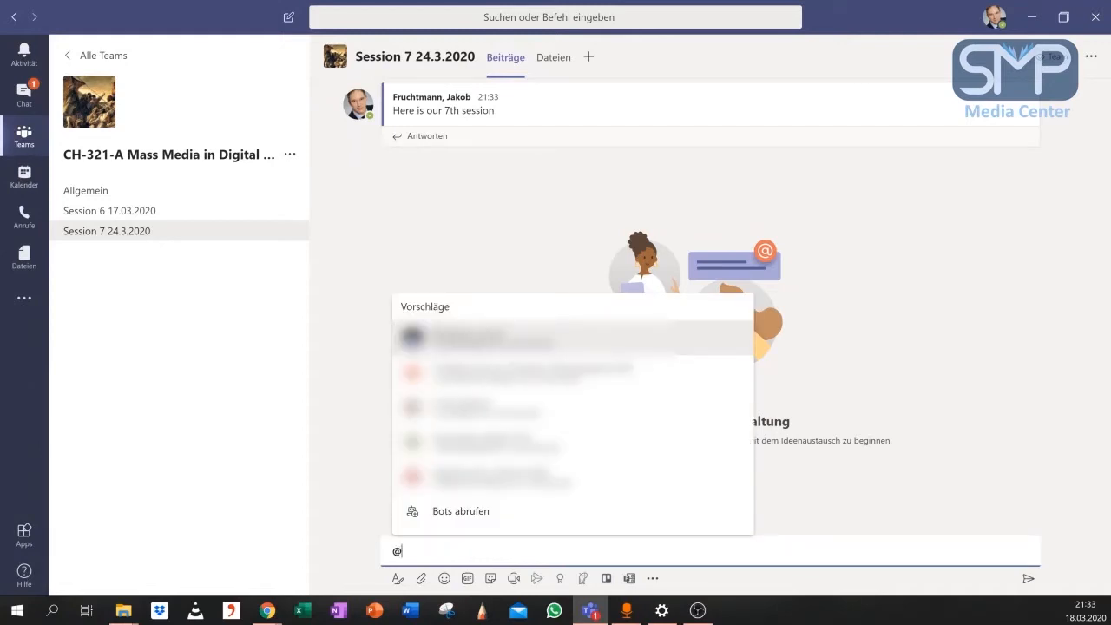
pyautogui.press('Up')
pyautogui.press('Up')
pyautogui.press('Up')
pyautogui.press('Up')
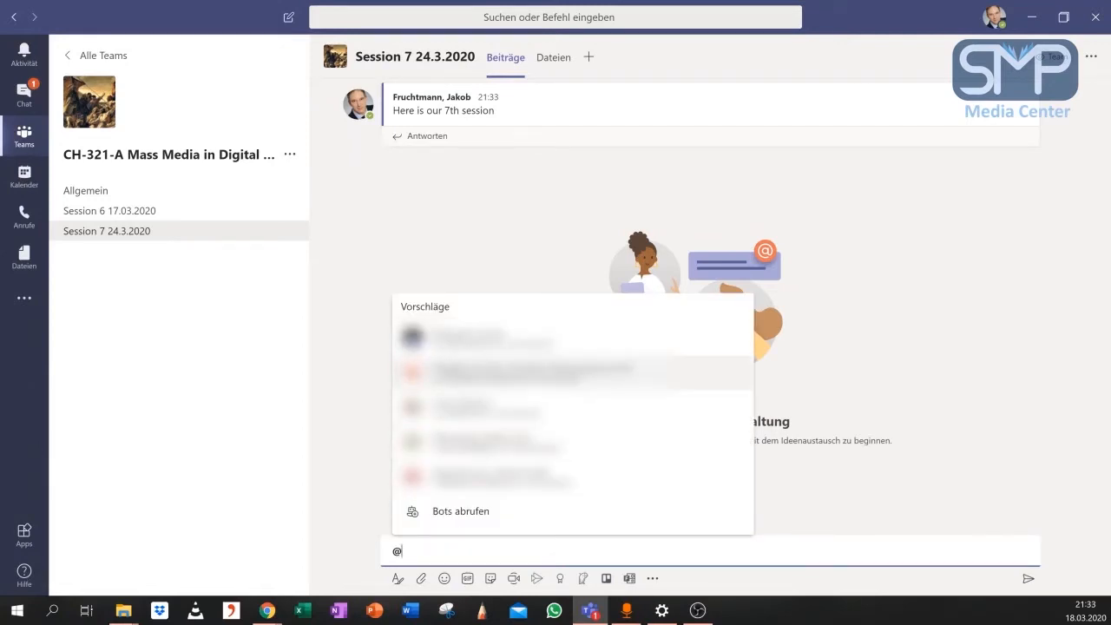
pyautogui.press('Down')
pyautogui.press('Down')
pyautogui.press('Up')
pyautogui.press('Up')
pyautogui.press('Down')
pyautogui.press('Down')
pyautogui.press('Down')
pyautogui.press('Down')
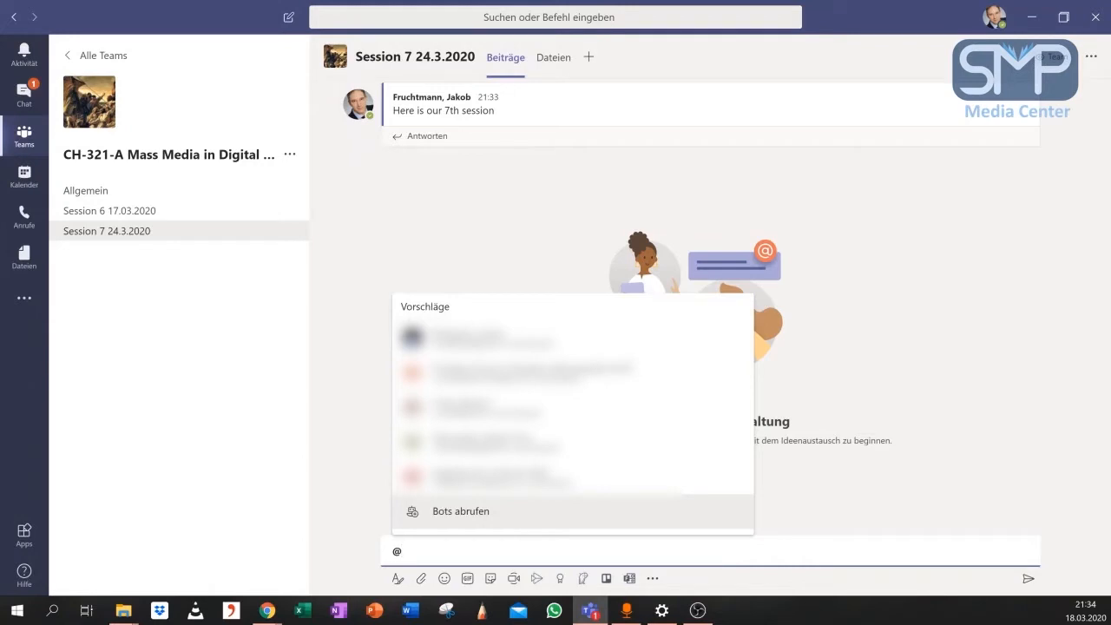
pyautogui.write('mass')
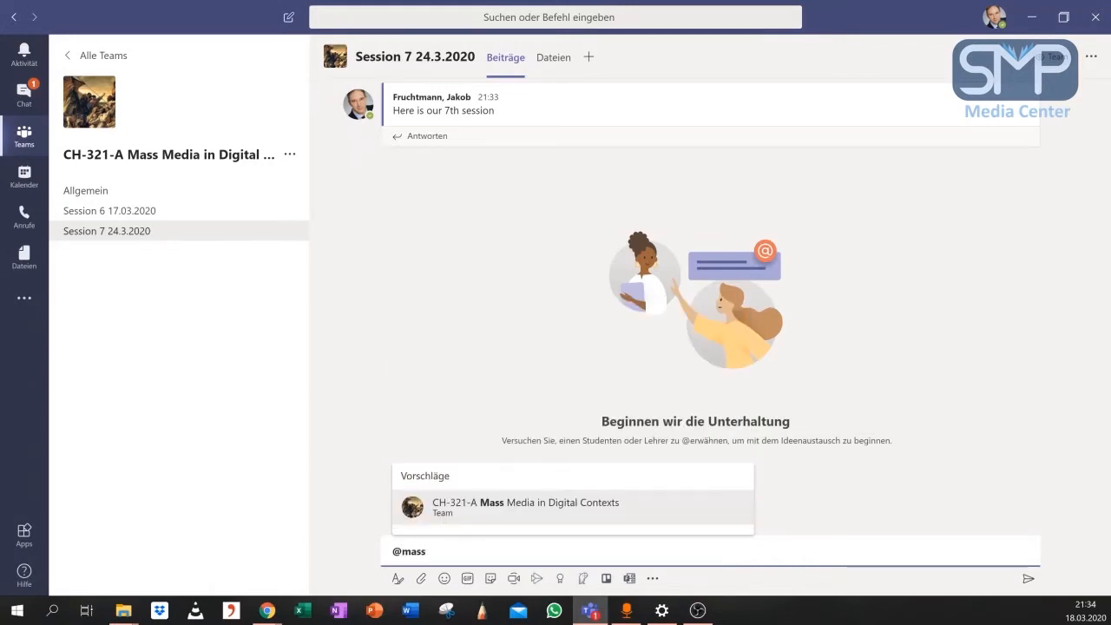
pyautogui.click(495, 506)
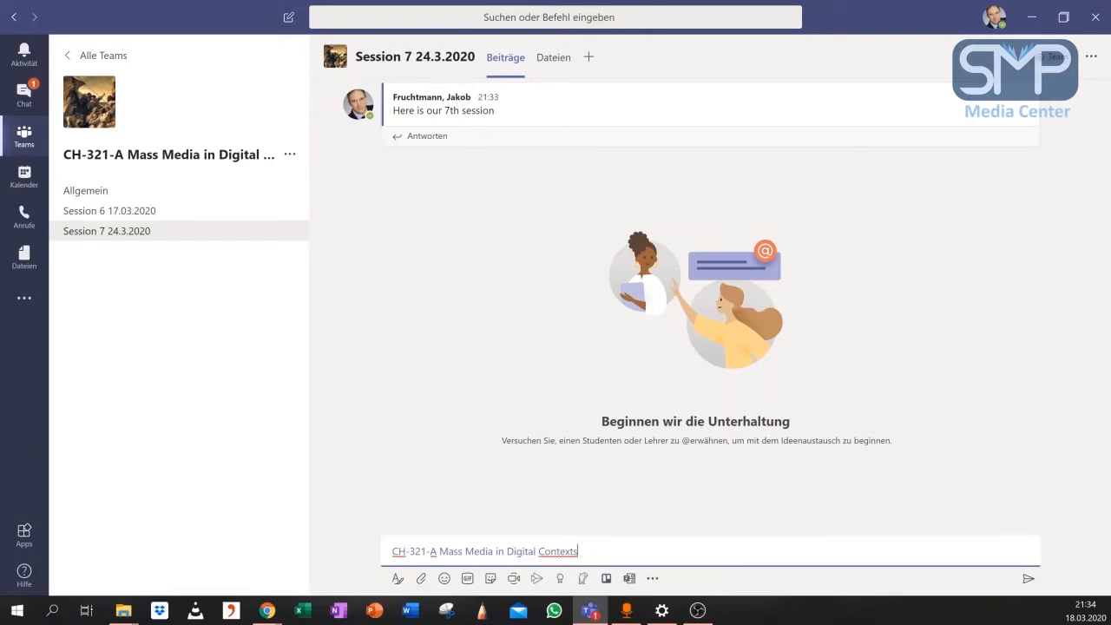
# - Add "Hello everybody - session starting in 10 min." and an emoji after the team mention, and discard the whole draft
pyautogui.write('Hello everybody - session sta')
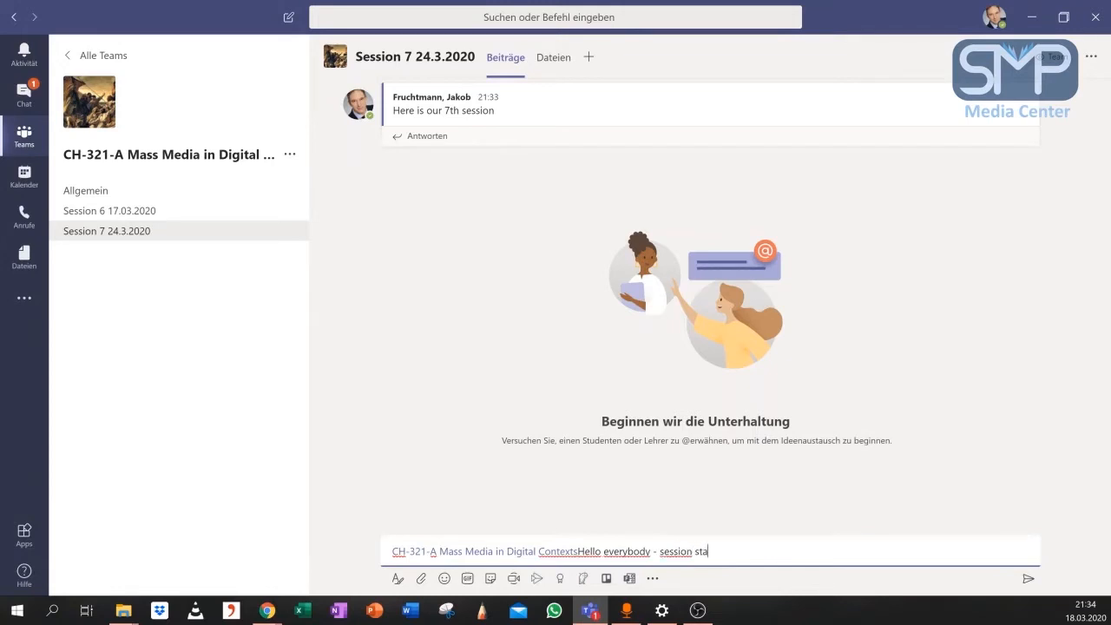
pyautogui.write('rting in 10 min.')
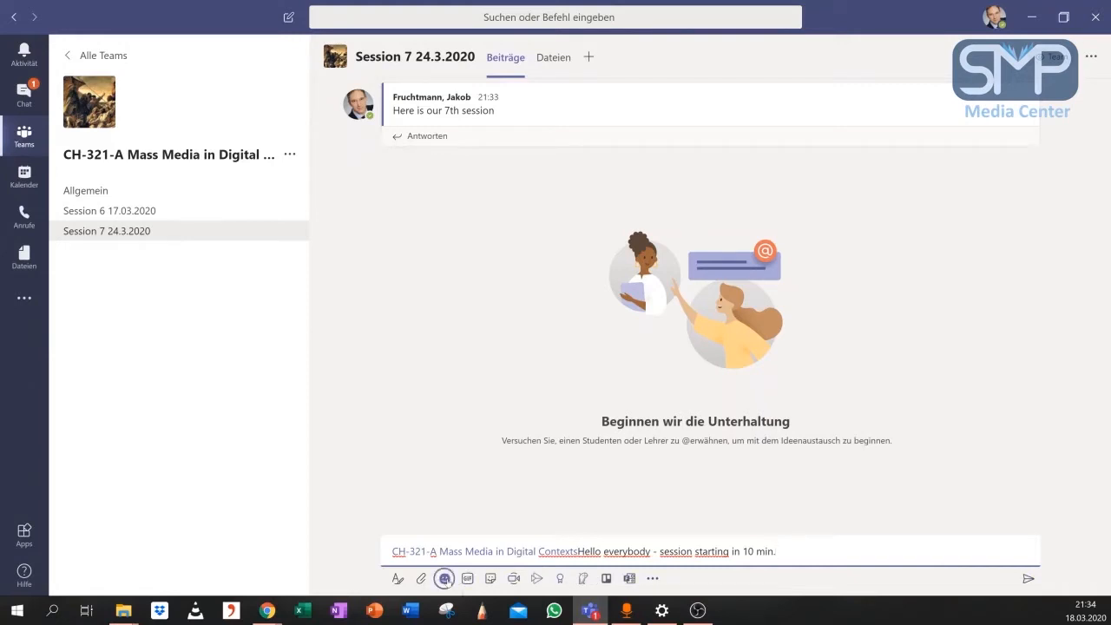
pyautogui.click(445, 579)
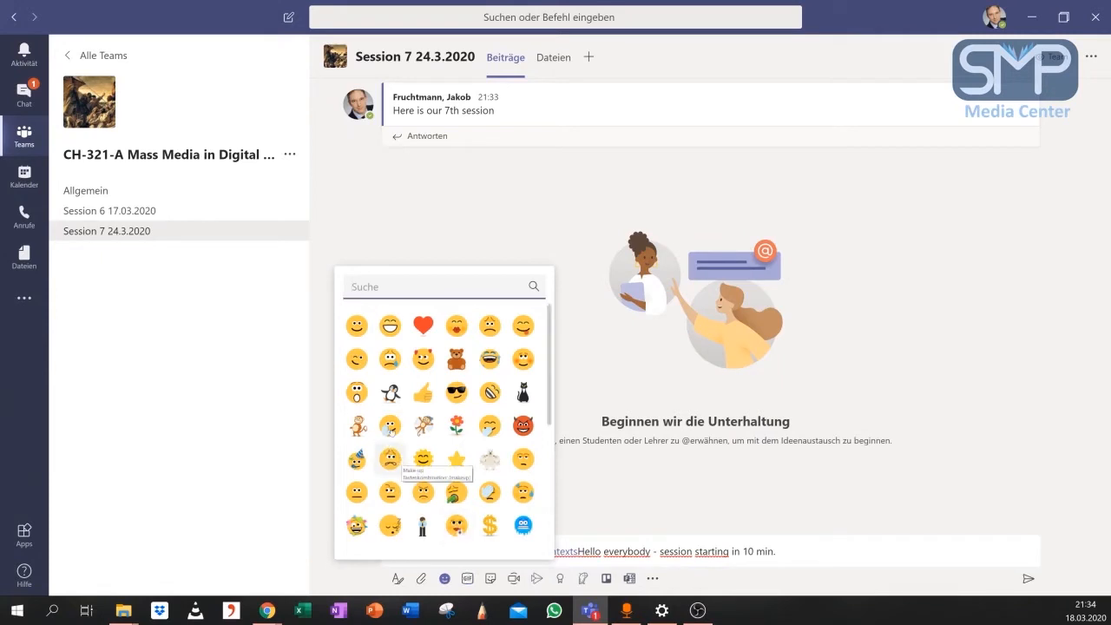
pyautogui.click(390, 426)
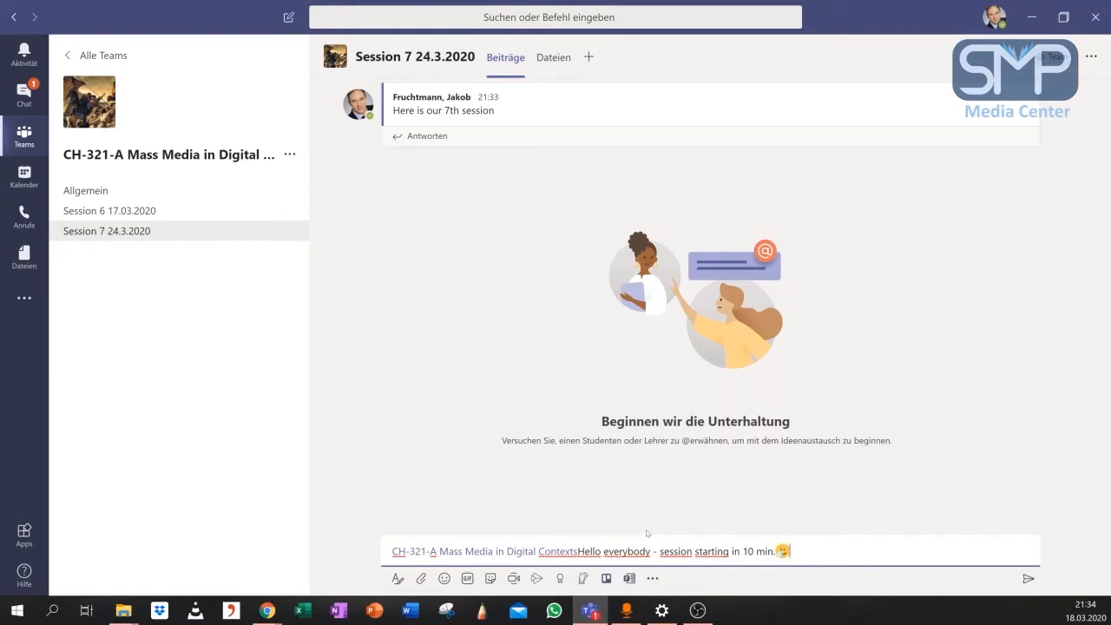
pyautogui.hotkey('ctrl', 'a')
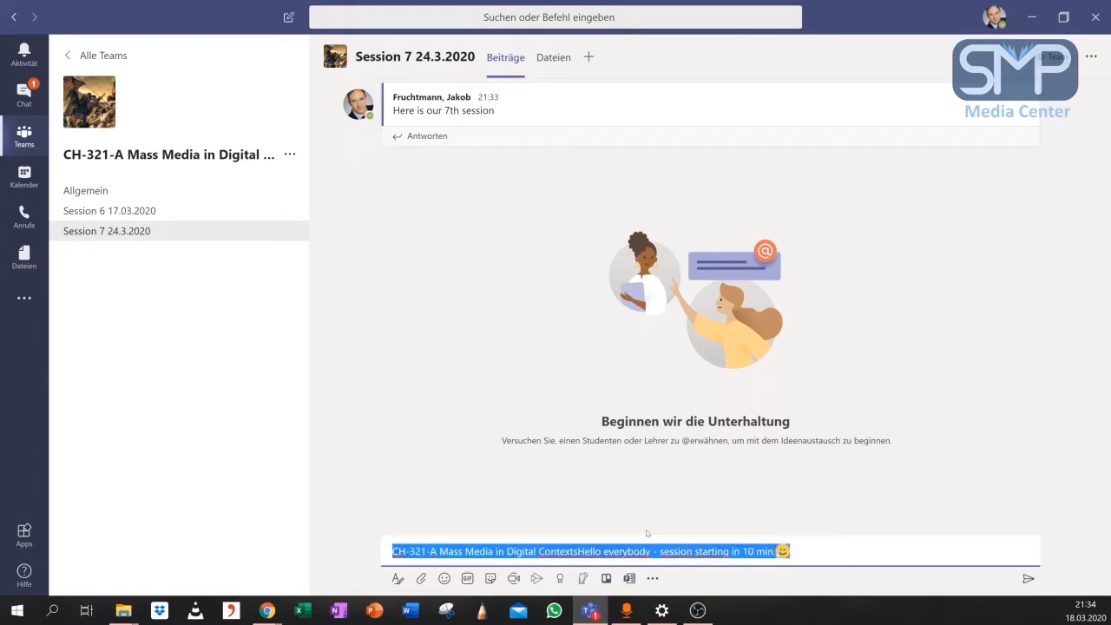
pyautogui.hotkey('ctrl', 'x')
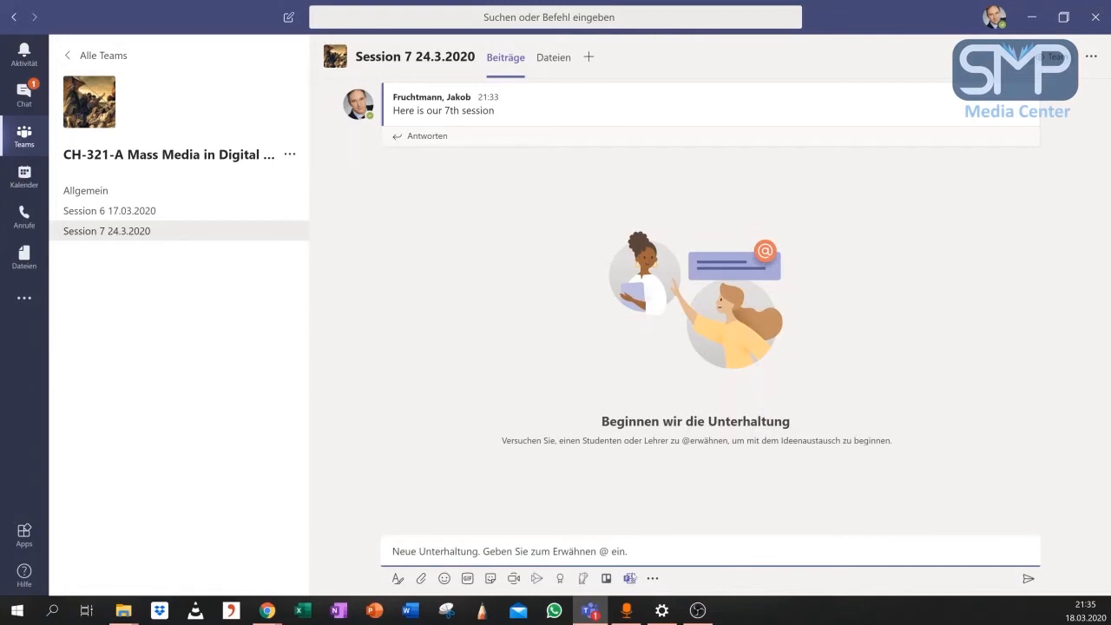
# - Start a new Forms poll in the channel with the question "Are you on Campus?"
pyautogui.click(623, 575)
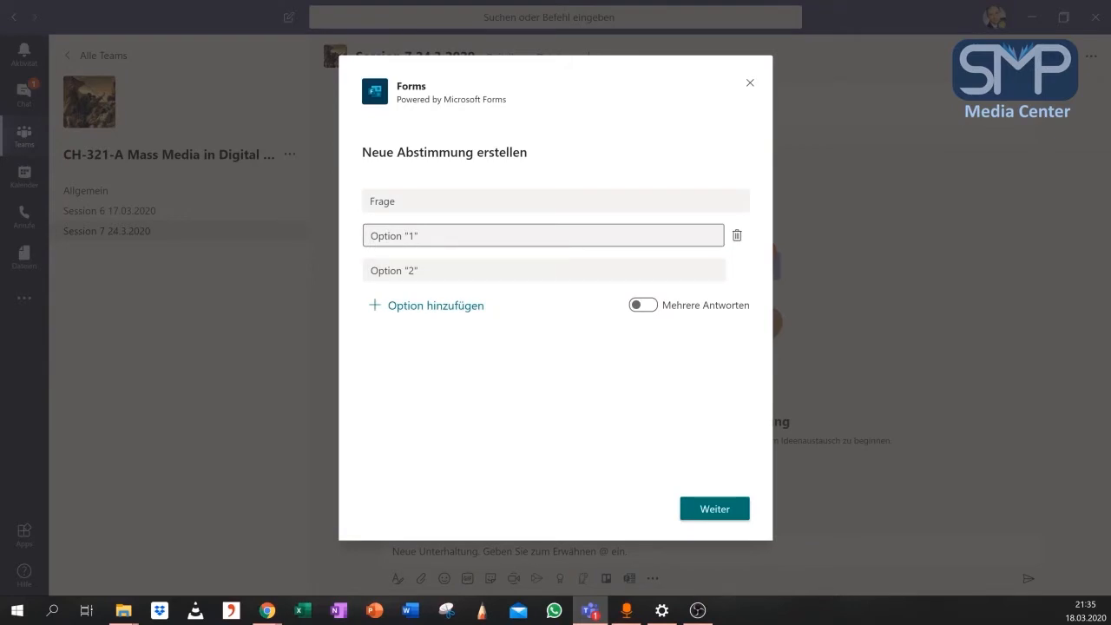
pyautogui.click(396, 201)
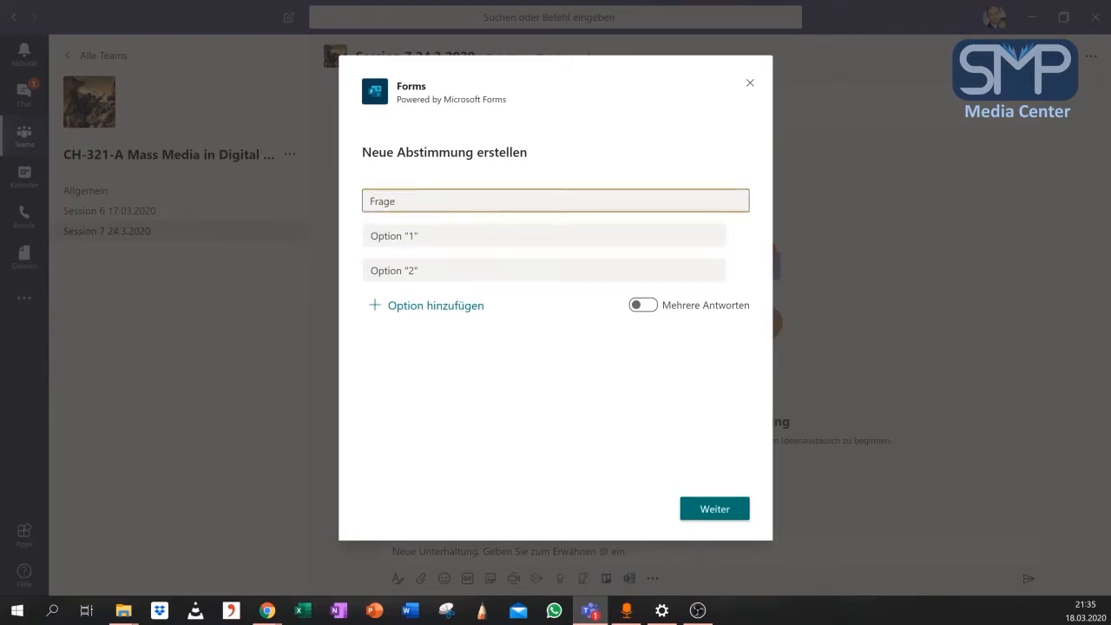
pyautogui.hotkey('ctrl', 'a')
pyautogui.write('Are you on Campus?')
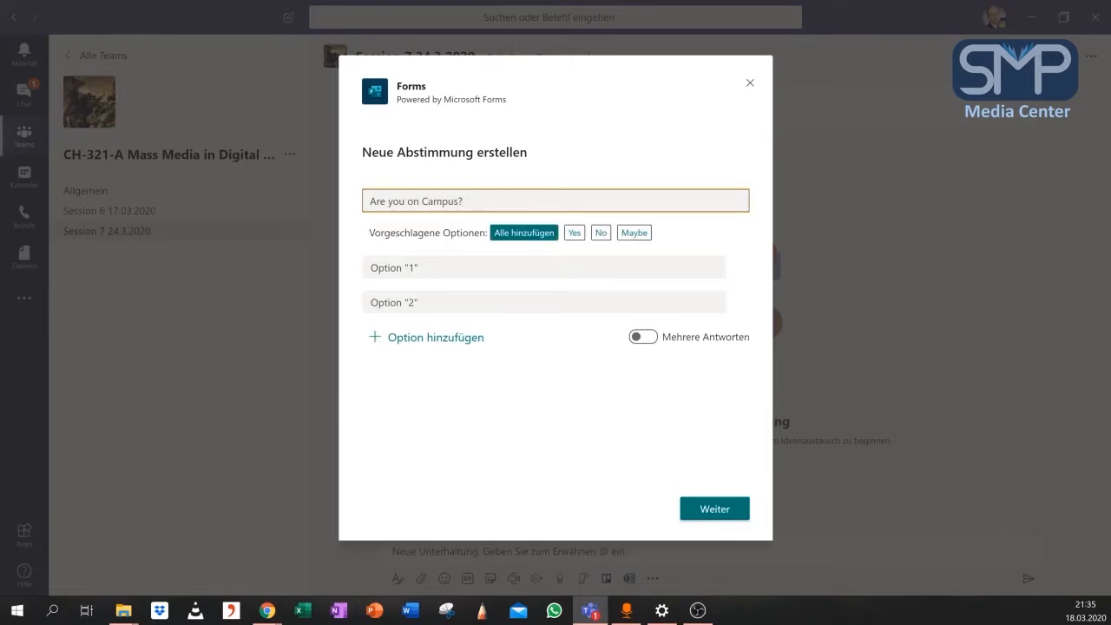
# - Give the poll the answer options "Yes", "No" and "leaving soon", removing the suggested "Maybe"
pyautogui.click(502, 227)
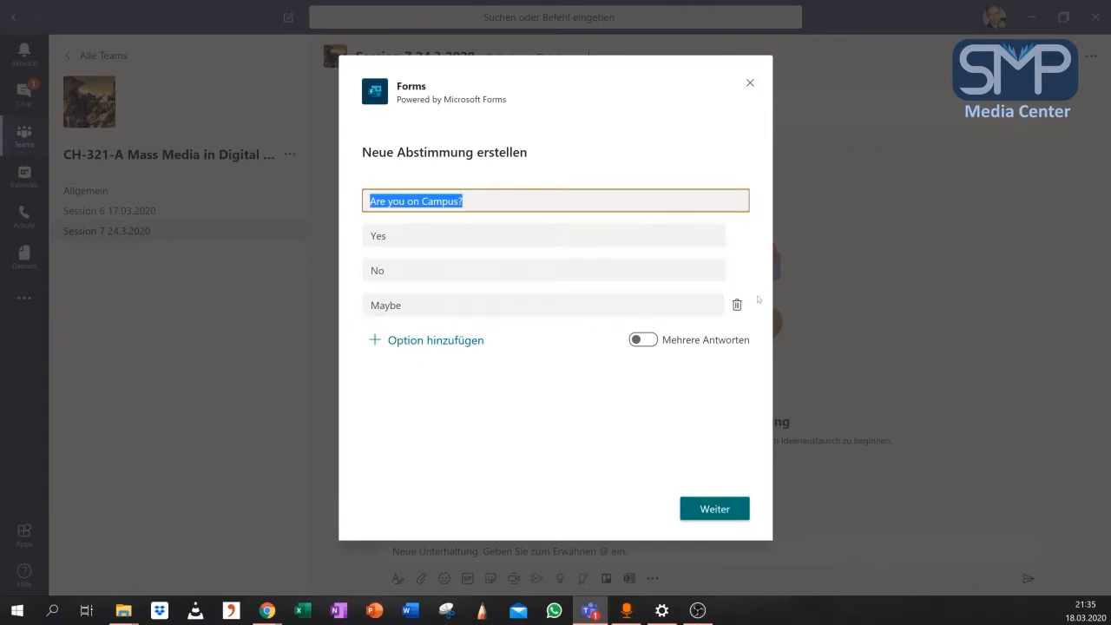
pyautogui.click(737, 306)
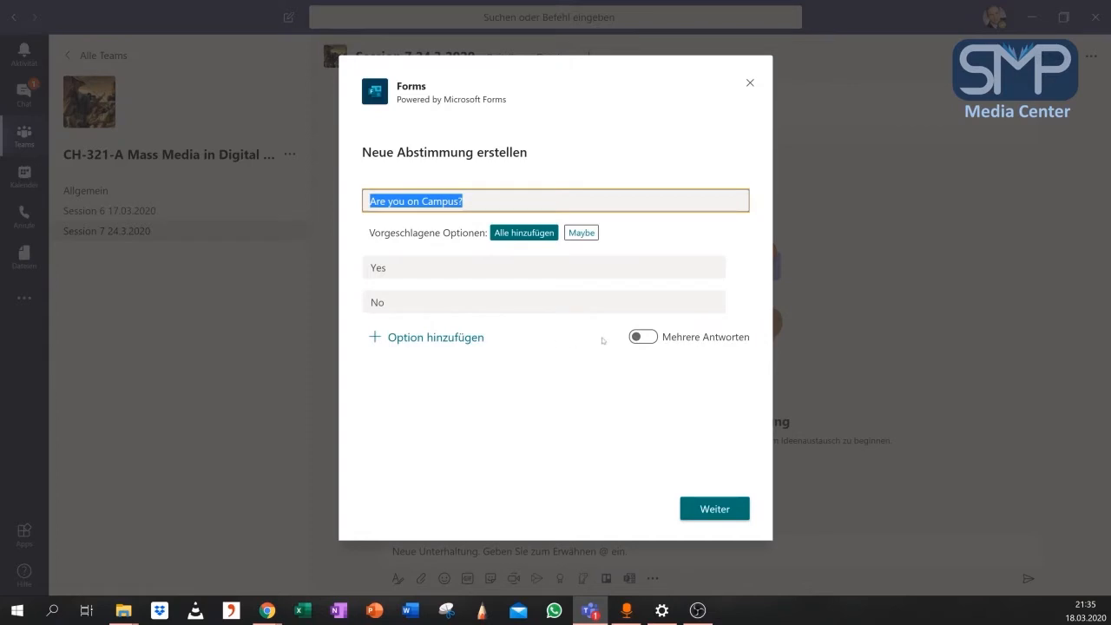
pyautogui.click(428, 344)
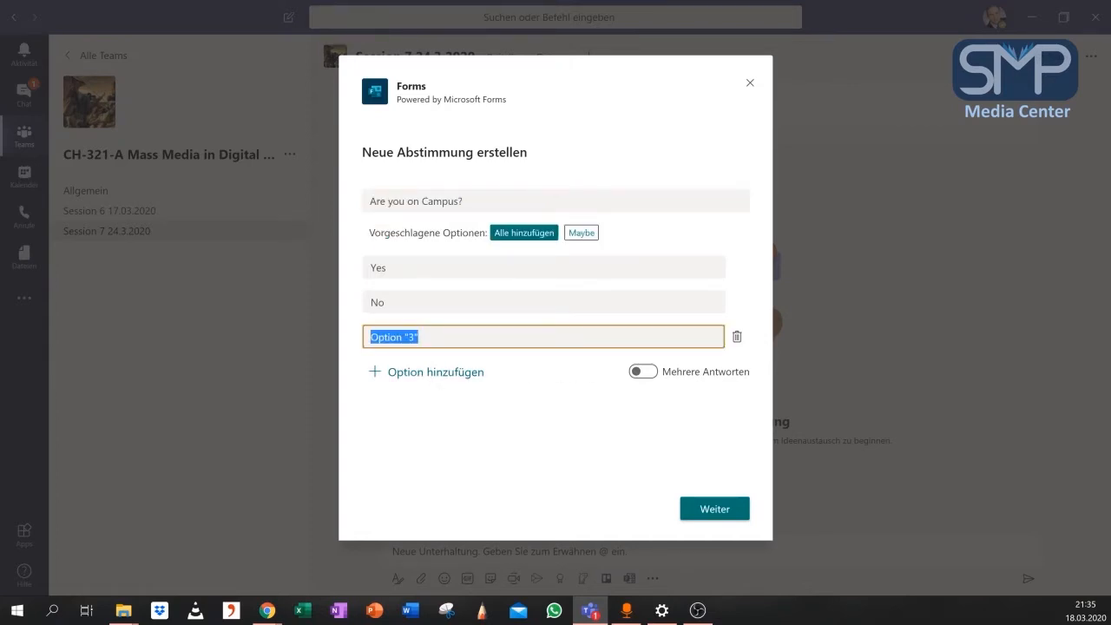
pyautogui.write('leav')
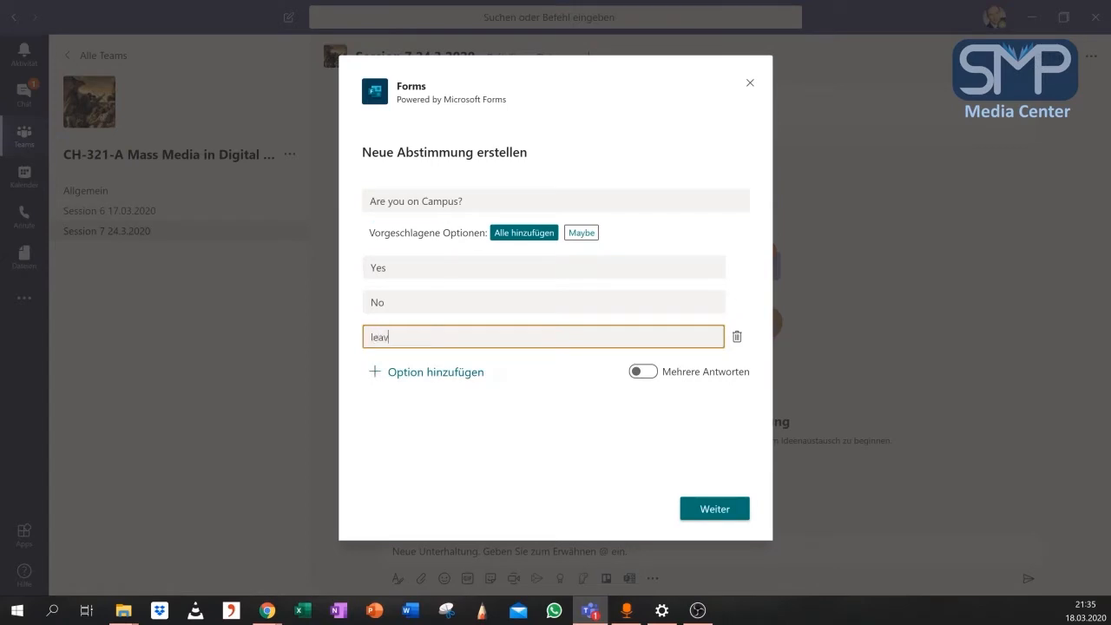
pyautogui.write('ing soon')
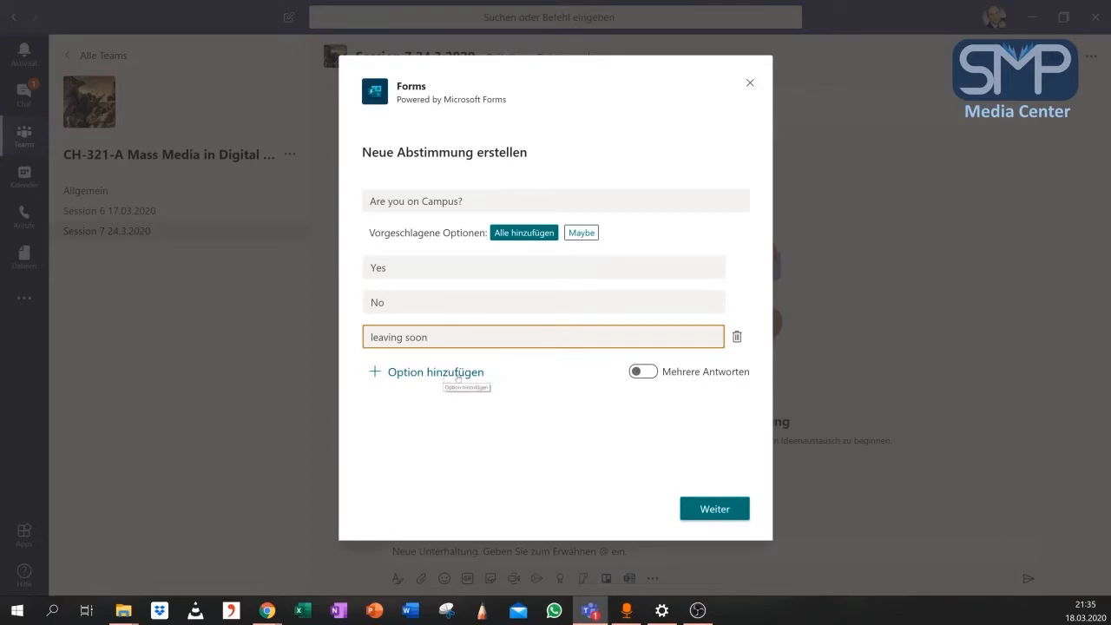
# - Try out the multiple-answers setting, keep the poll at a single answer, and send it to the Session 7 channel
pyautogui.click(645, 372)
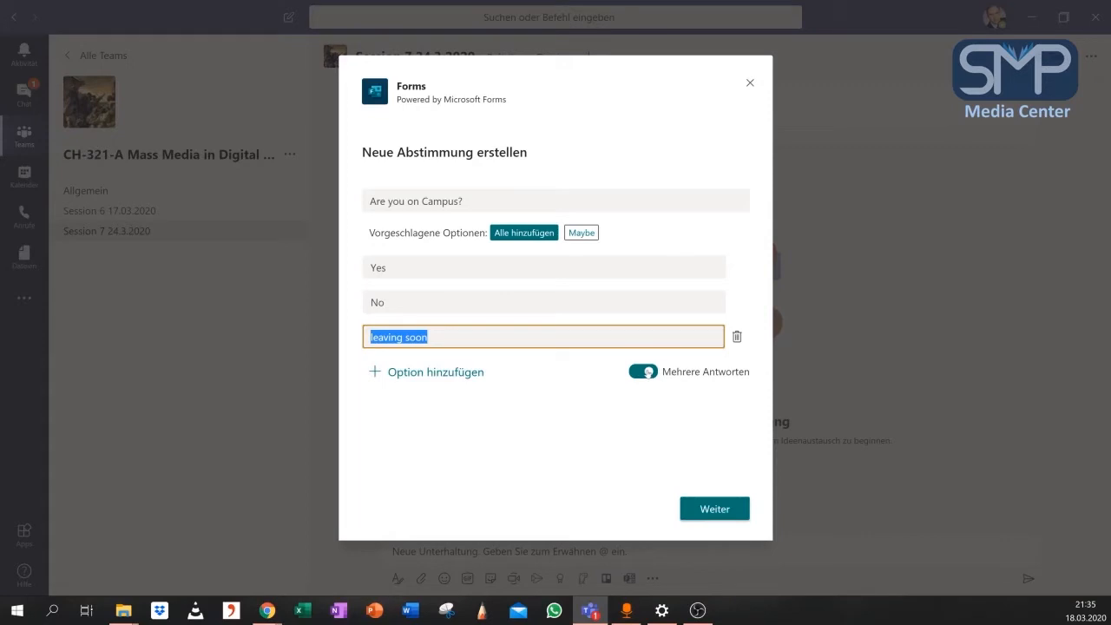
pyautogui.click(643, 372)
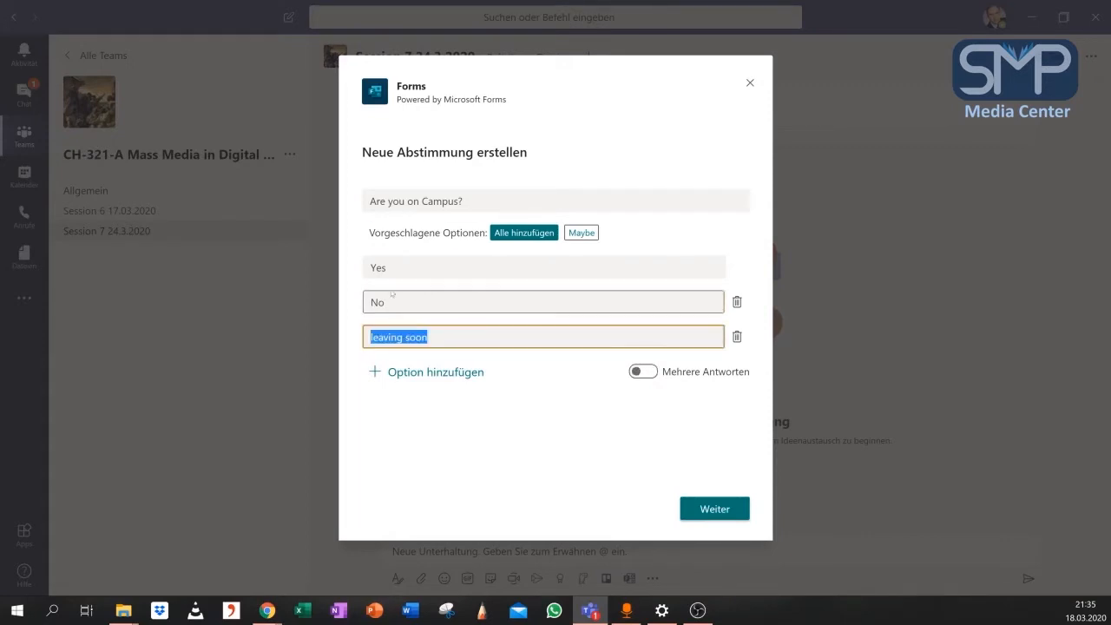
pyautogui.click(699, 510)
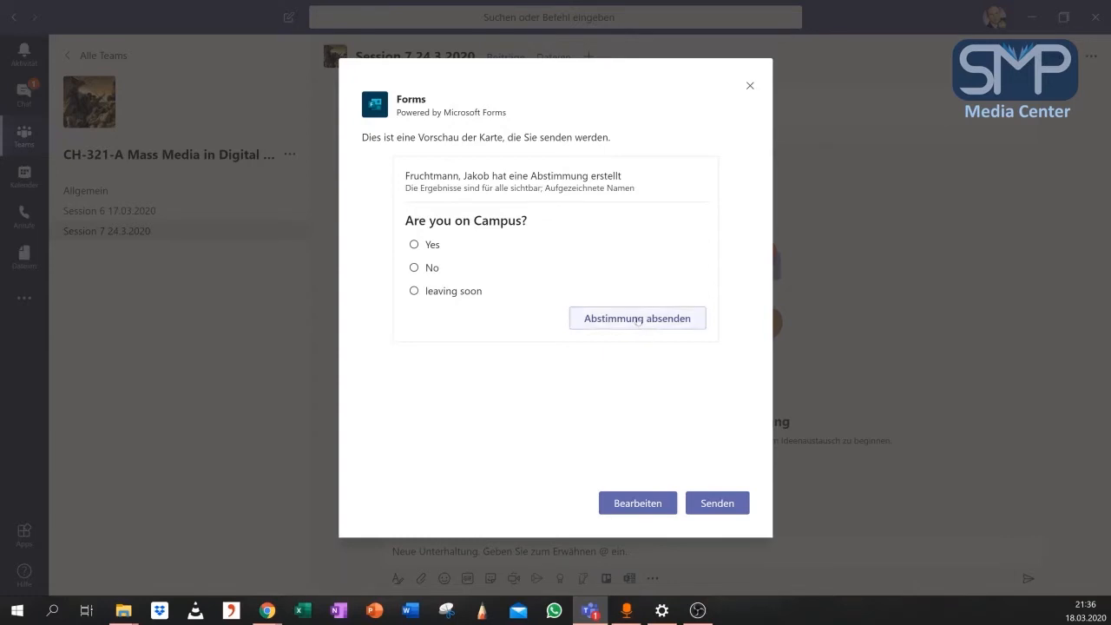
pyautogui.click(705, 503)
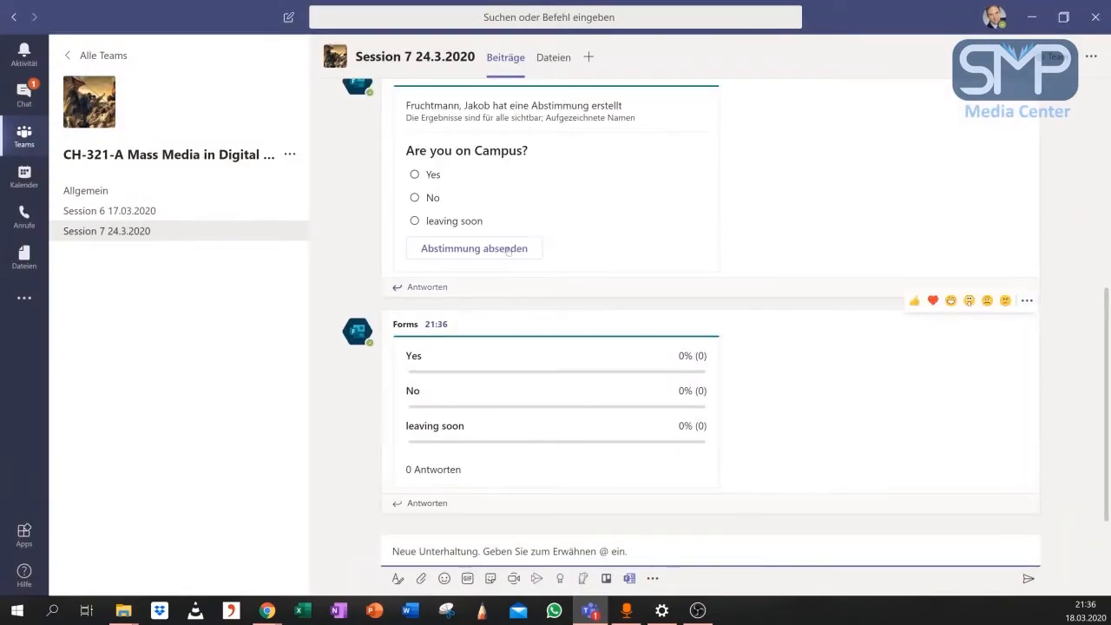
# - Vote "No" in the posted "Are you on Campus?" poll and submit the answer
pyautogui.scroll(2, 501, 249)
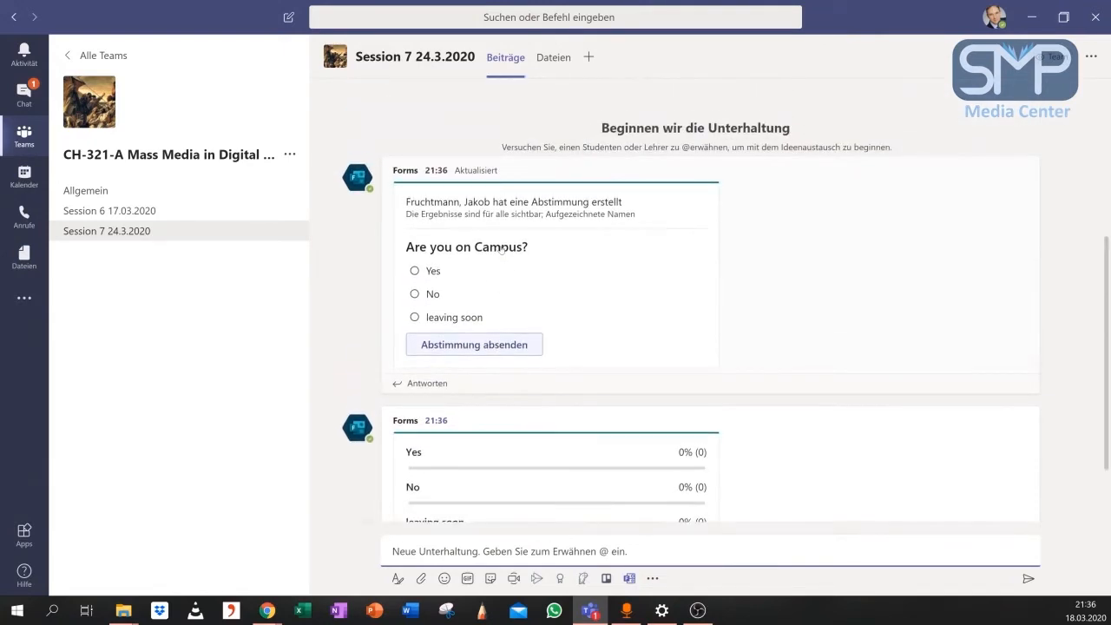
pyautogui.click(415, 294)
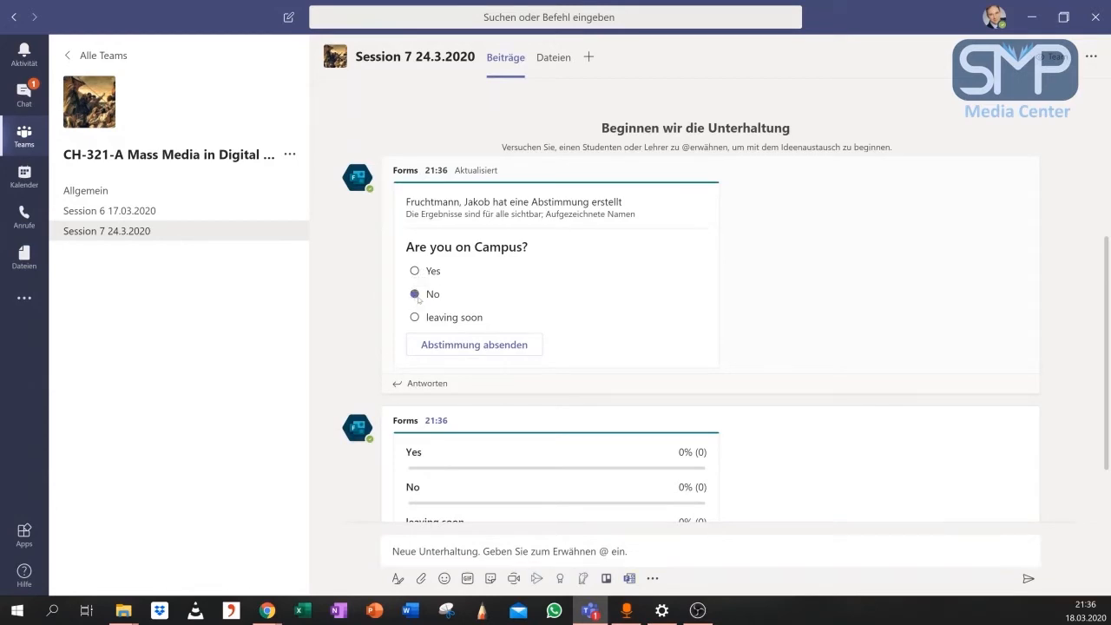
pyautogui.click(486, 354)
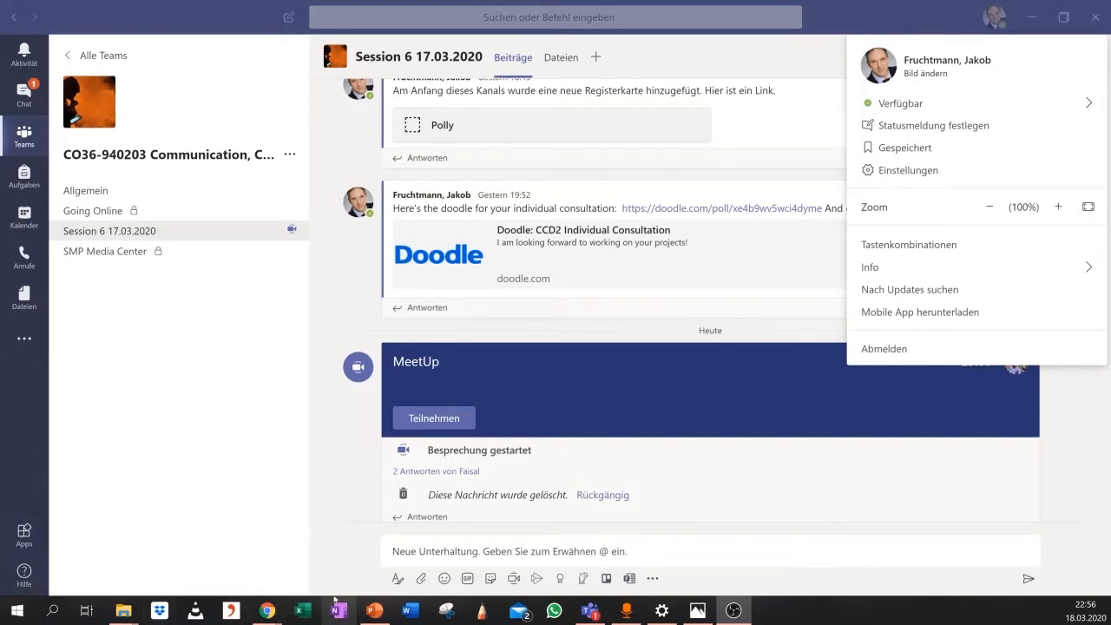
# - Open the device settings for the account and review the chosen speaker, microphone and camera with its preview
pyautogui.click(580, 524)
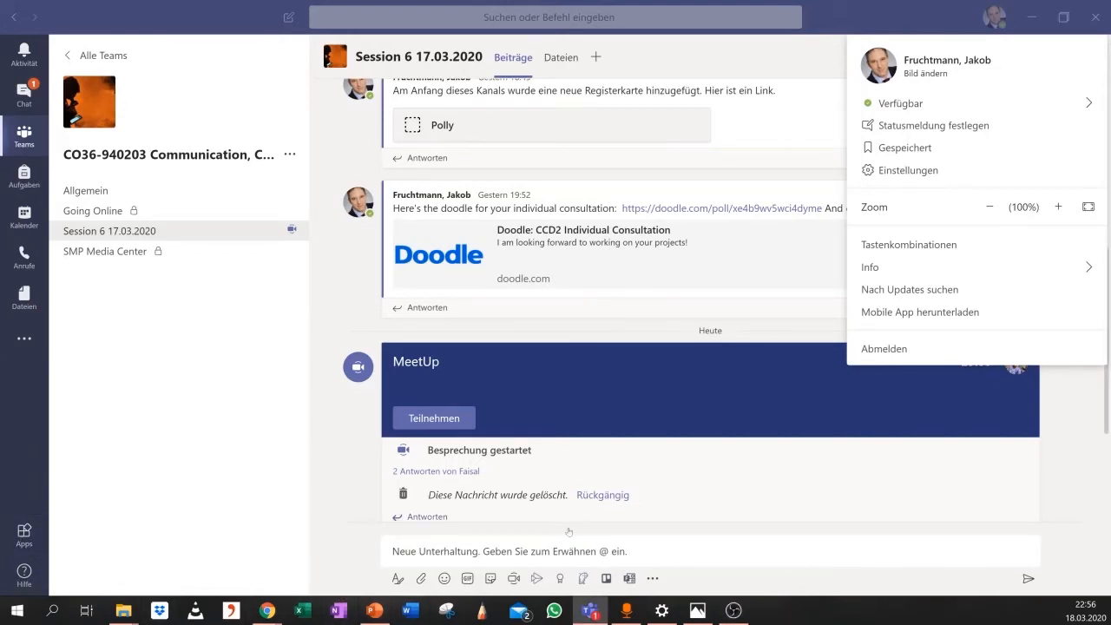
pyautogui.click(569, 531)
pyautogui.click(573, 518)
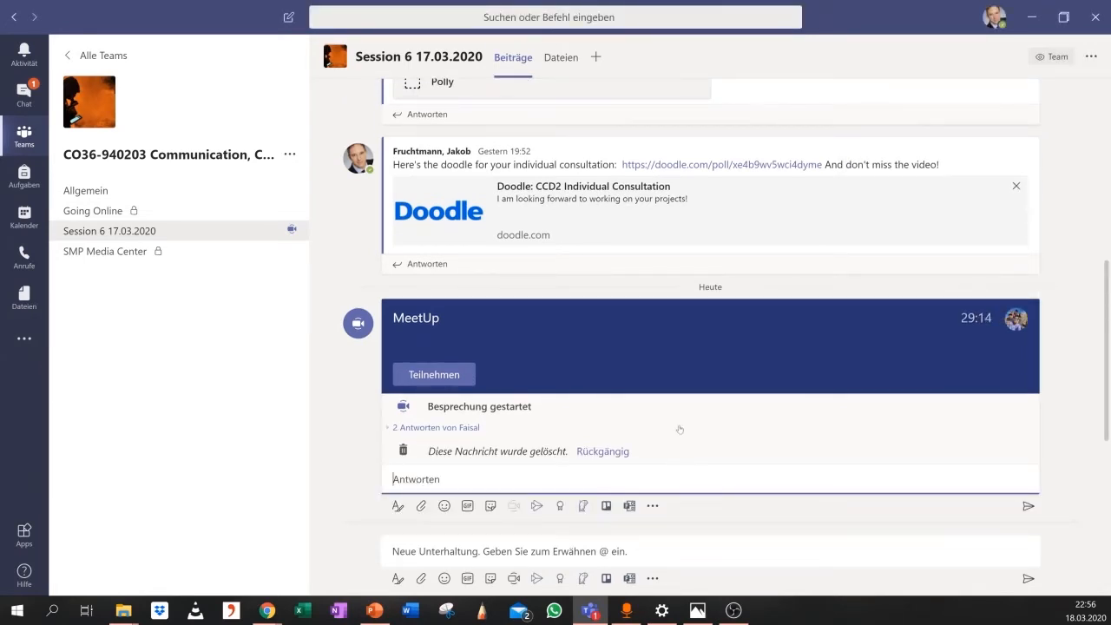
pyautogui.click(996, 23)
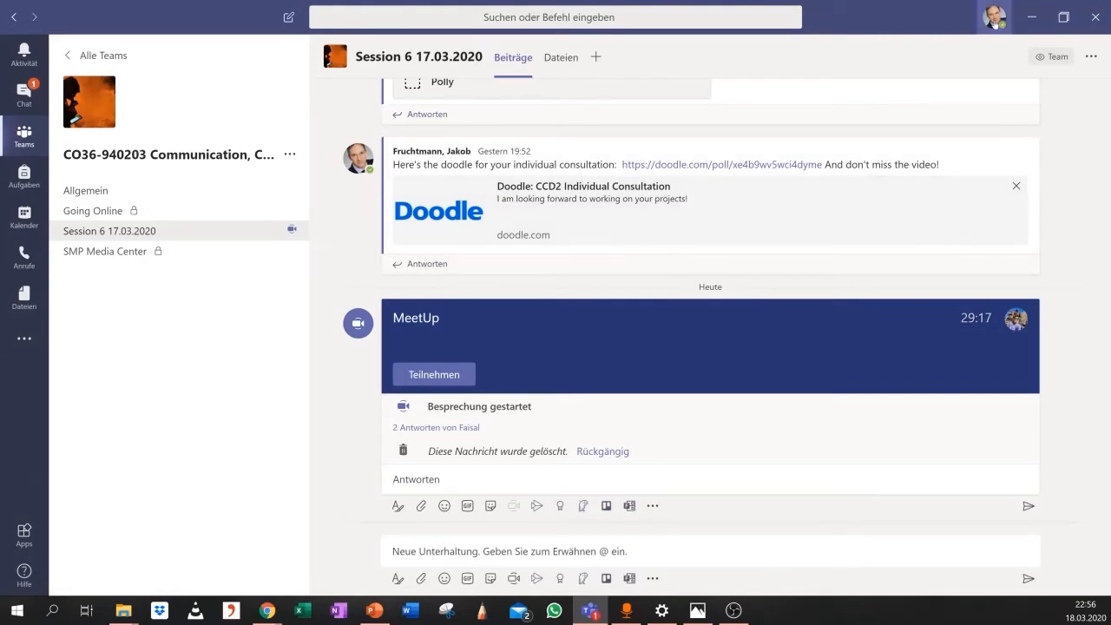
pyautogui.click(996, 24)
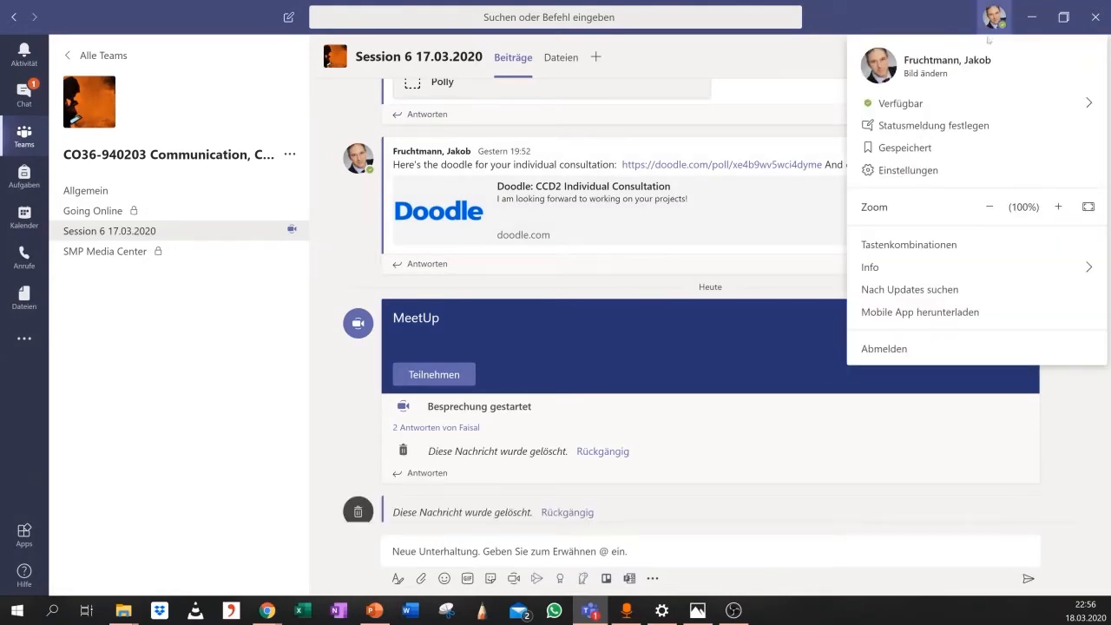
pyautogui.click(895, 174)
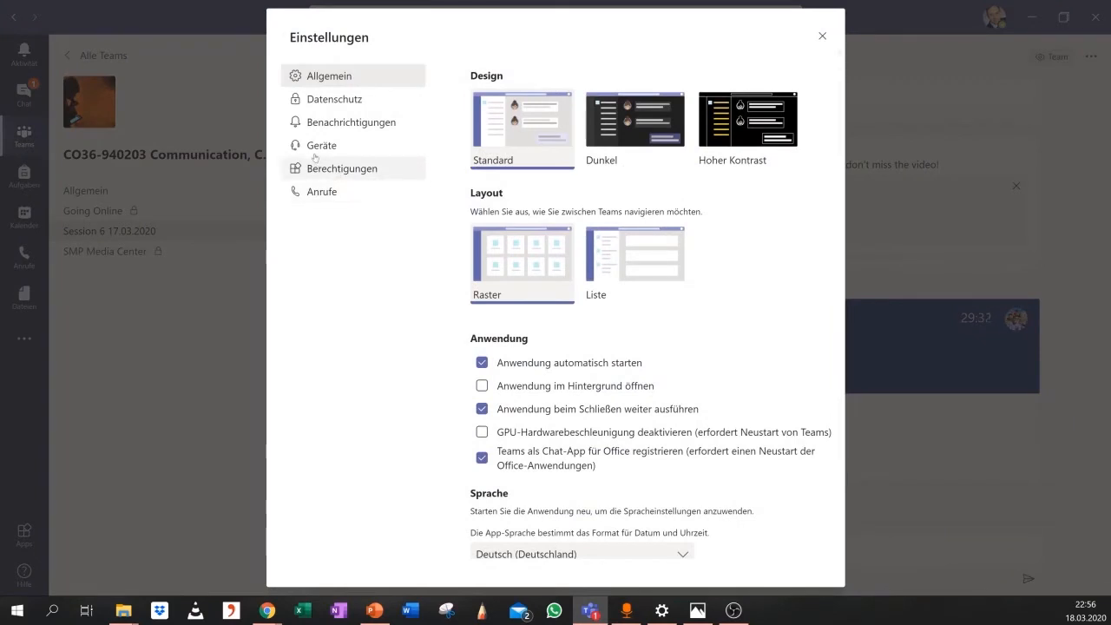
pyautogui.click(320, 158)
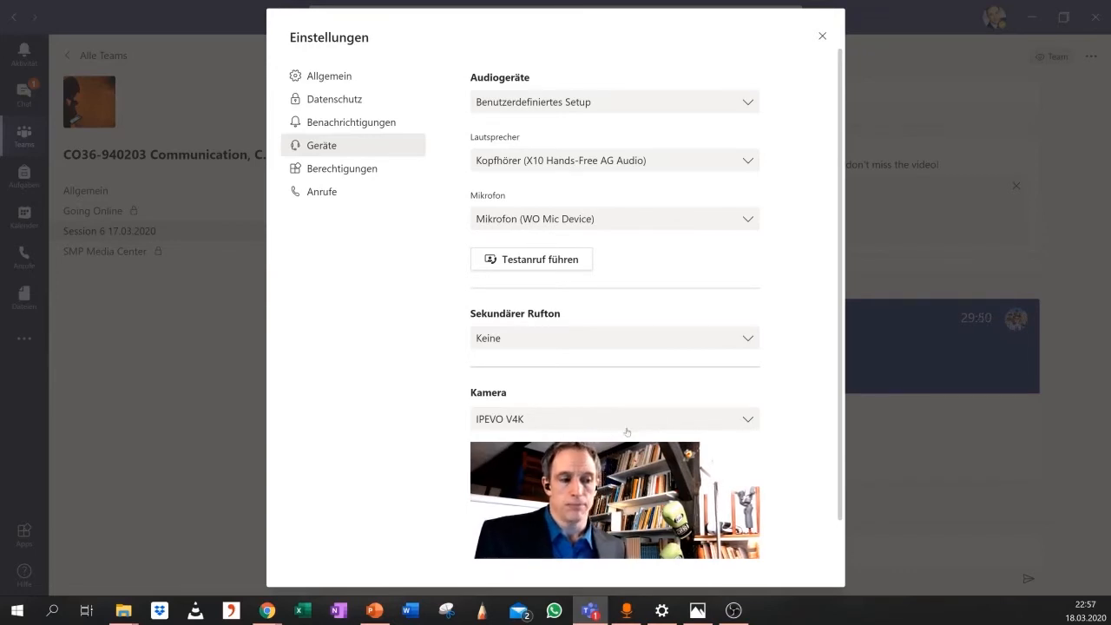
pyautogui.scroll(-1, 622, 431)
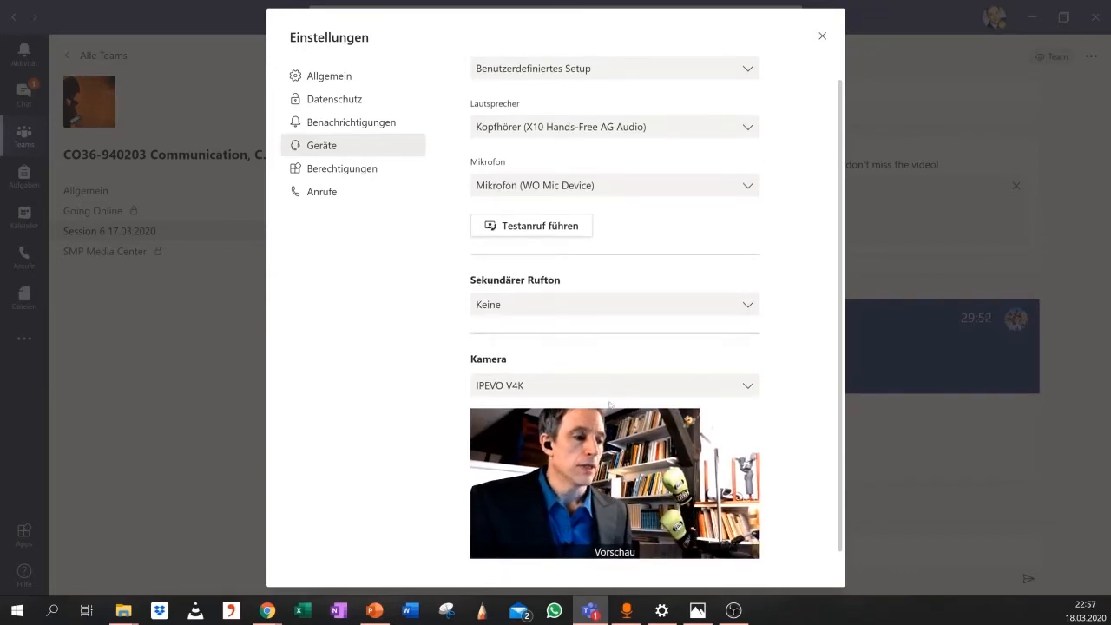
# - Make a test call with the selected audio and video devices, end it, and close the results
pyautogui.click(525, 235)
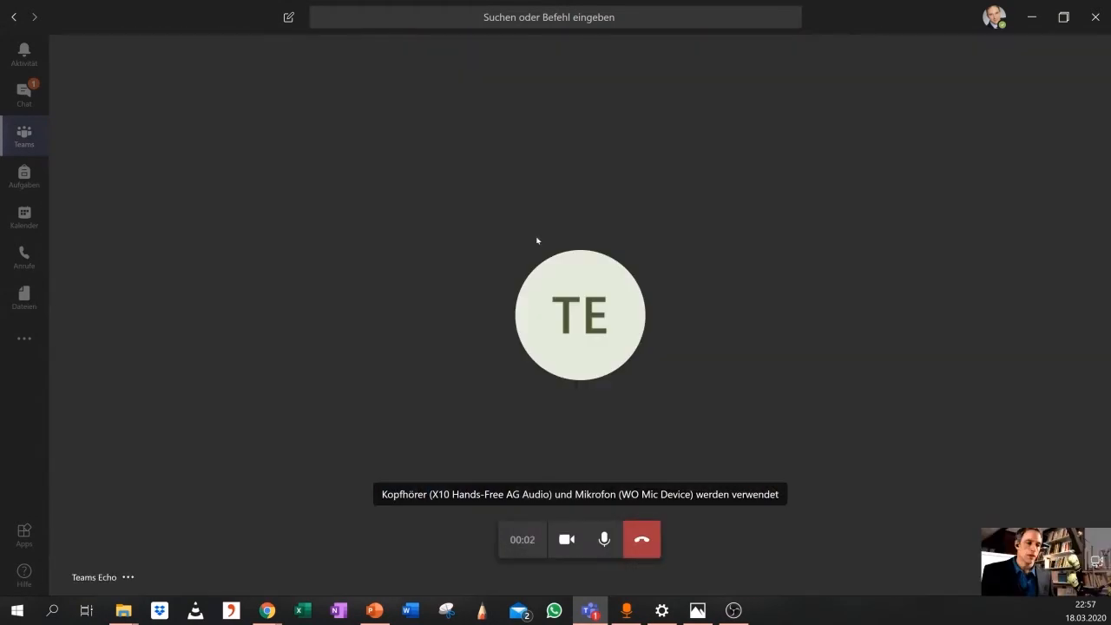
pyautogui.click(647, 538)
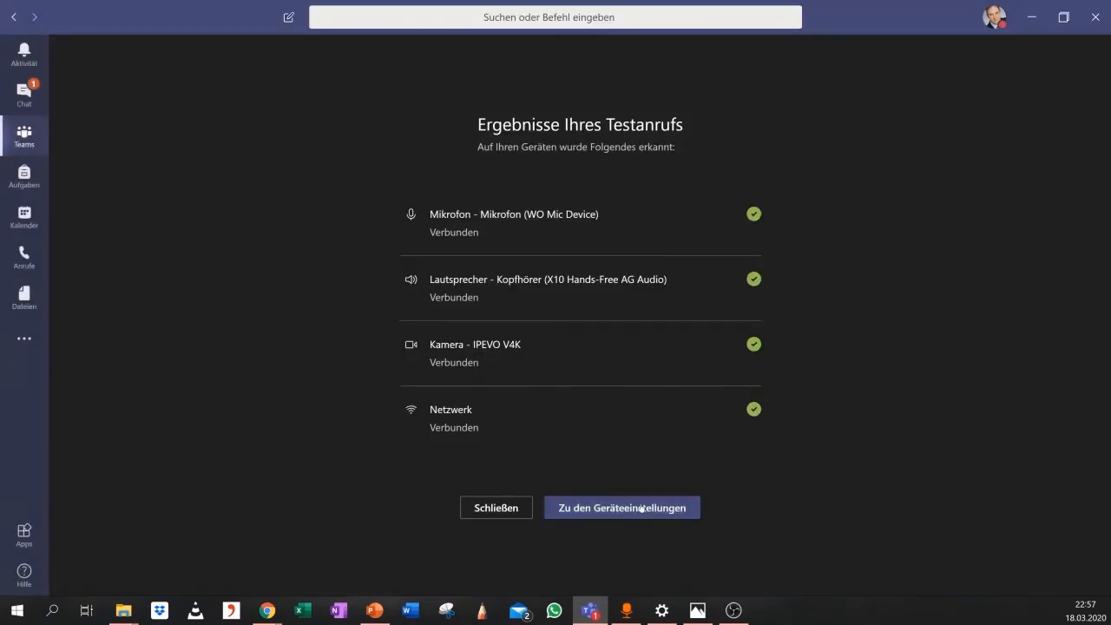
pyautogui.click(516, 509)
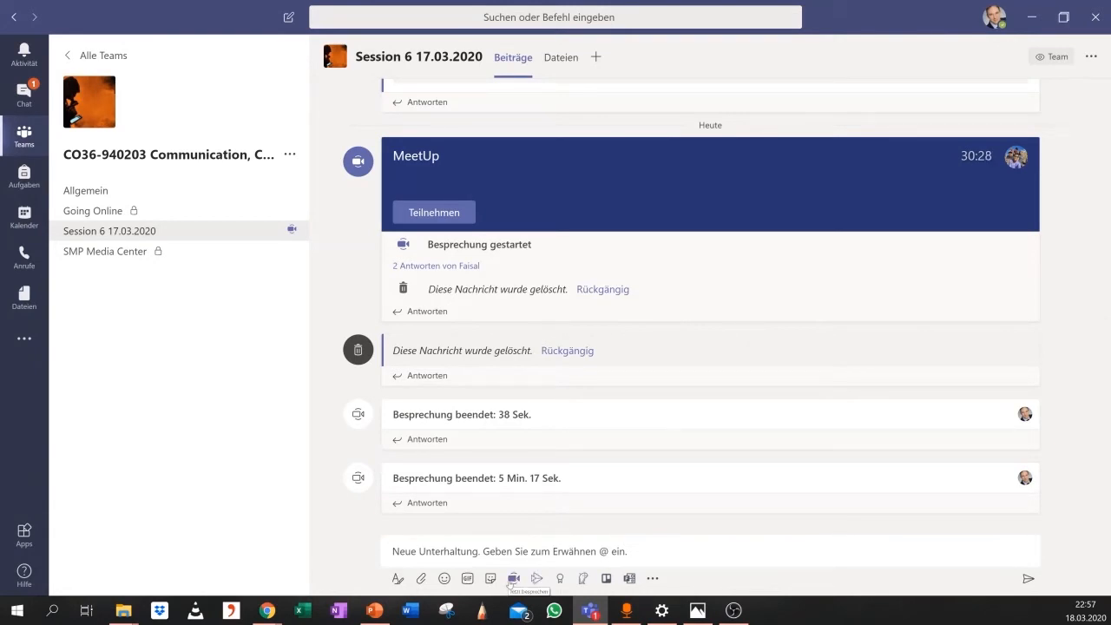
# - Prepare an instant video meeting in the Session 6 17.03.2020 channel with the subject "Hello"
pyautogui.click(508, 581)
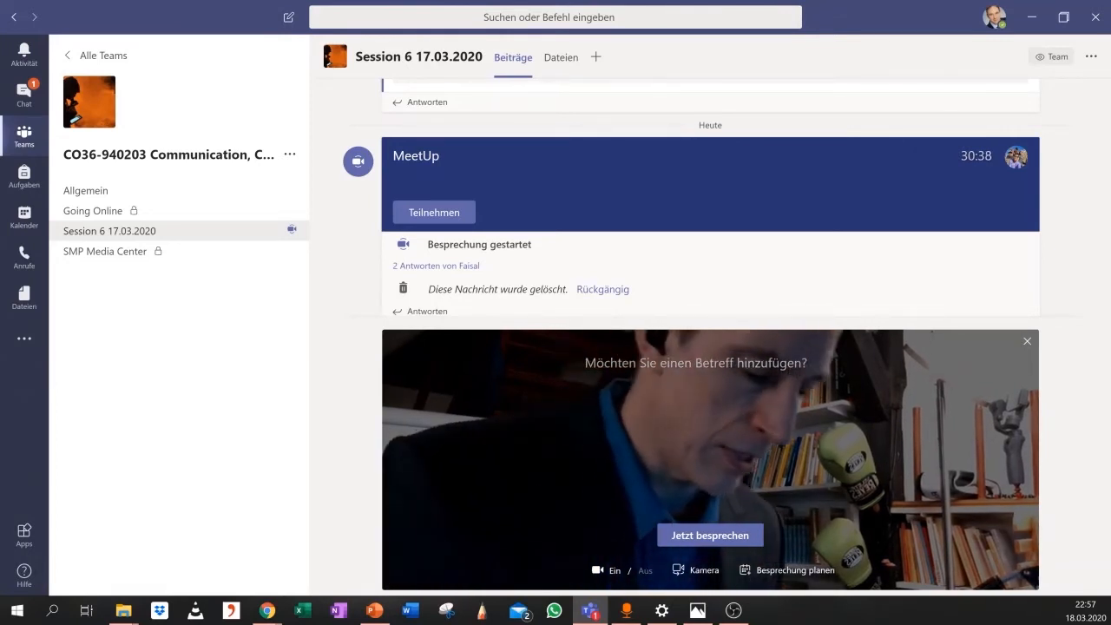
pyautogui.click(708, 363)
pyautogui.write('Hello!')
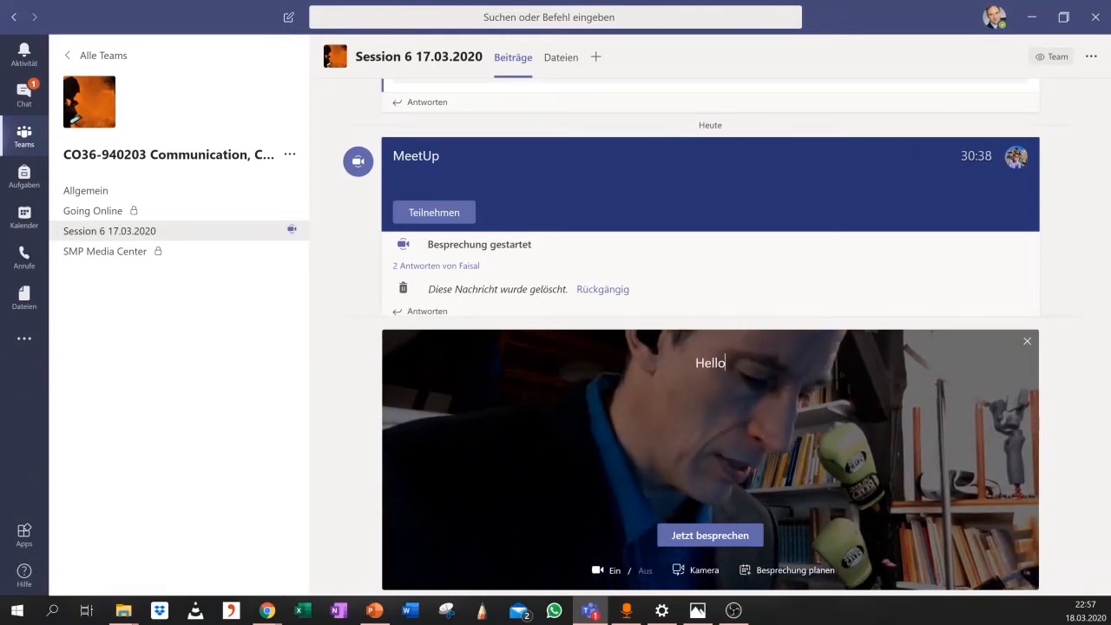
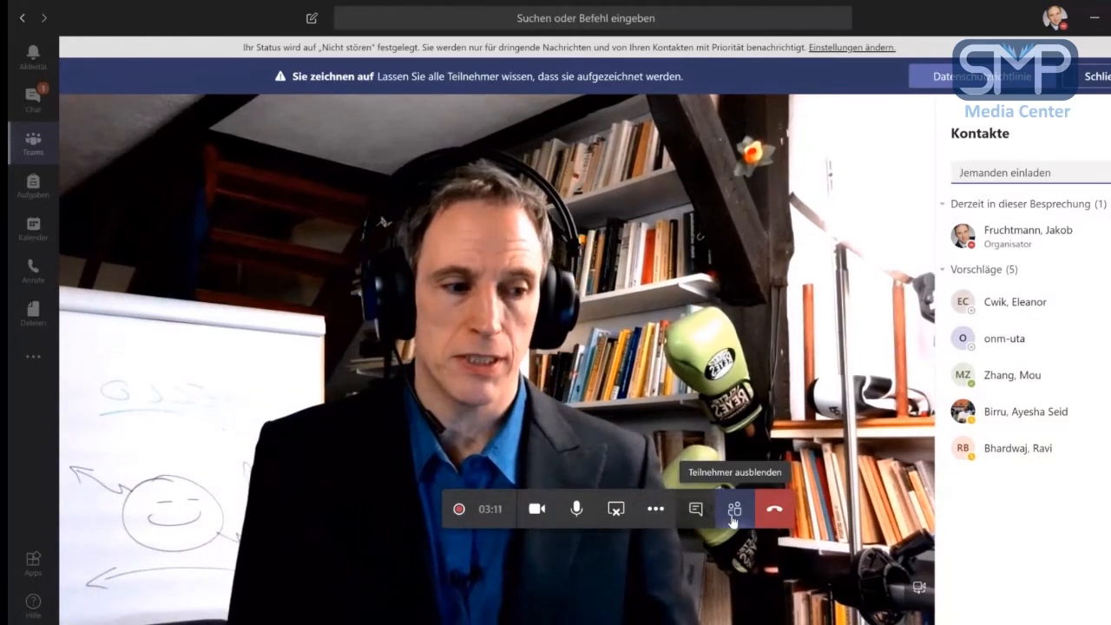
# - Hide the participant list and the meeting chat in the running meeting
pyautogui.click(734, 512)
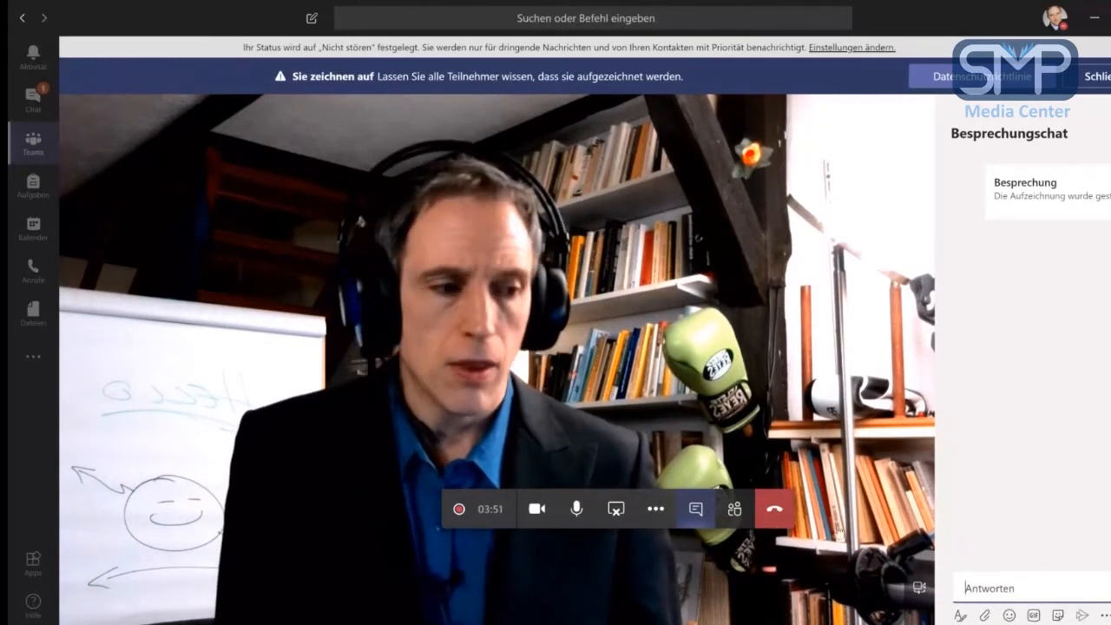
pyautogui.click(697, 510)
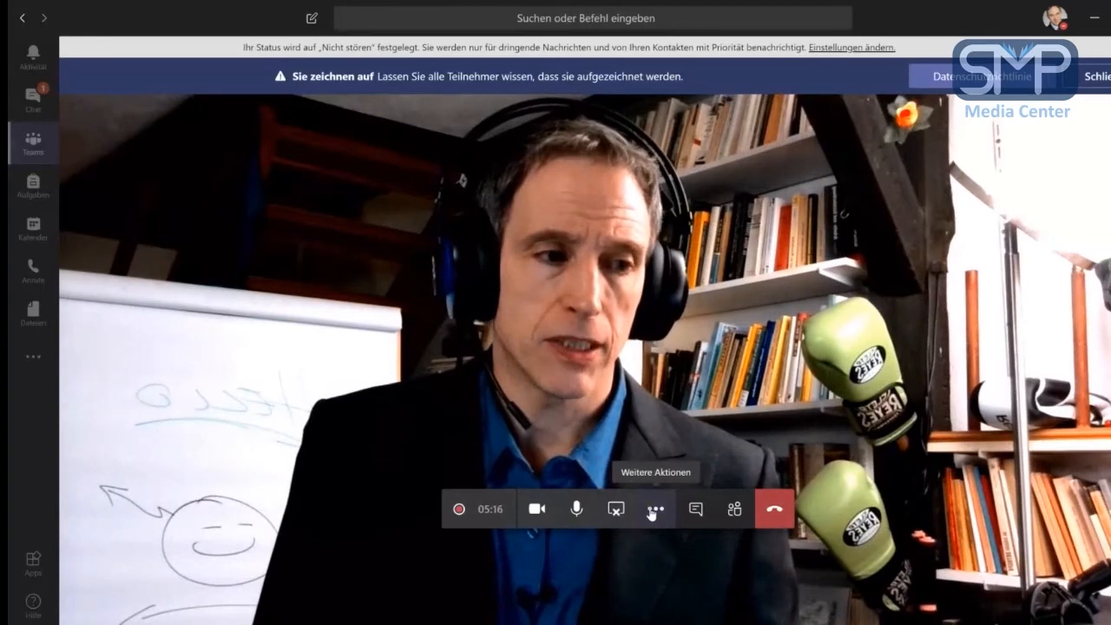
# - Blur the camera background and turn on the English live captions for the meeting
pyautogui.click(652, 512)
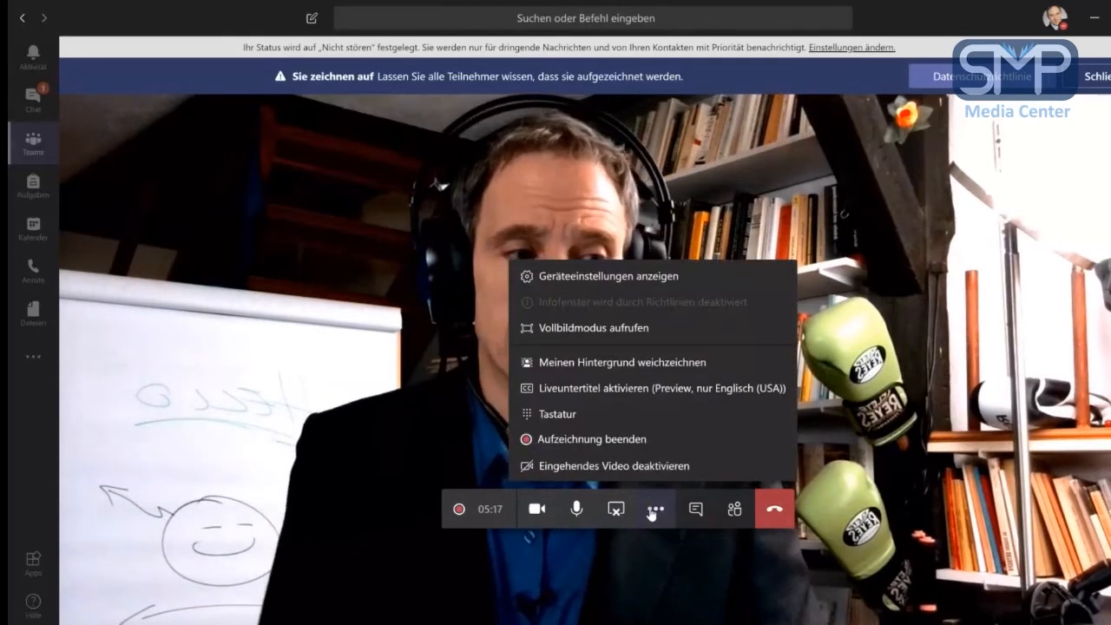
pyautogui.click(660, 366)
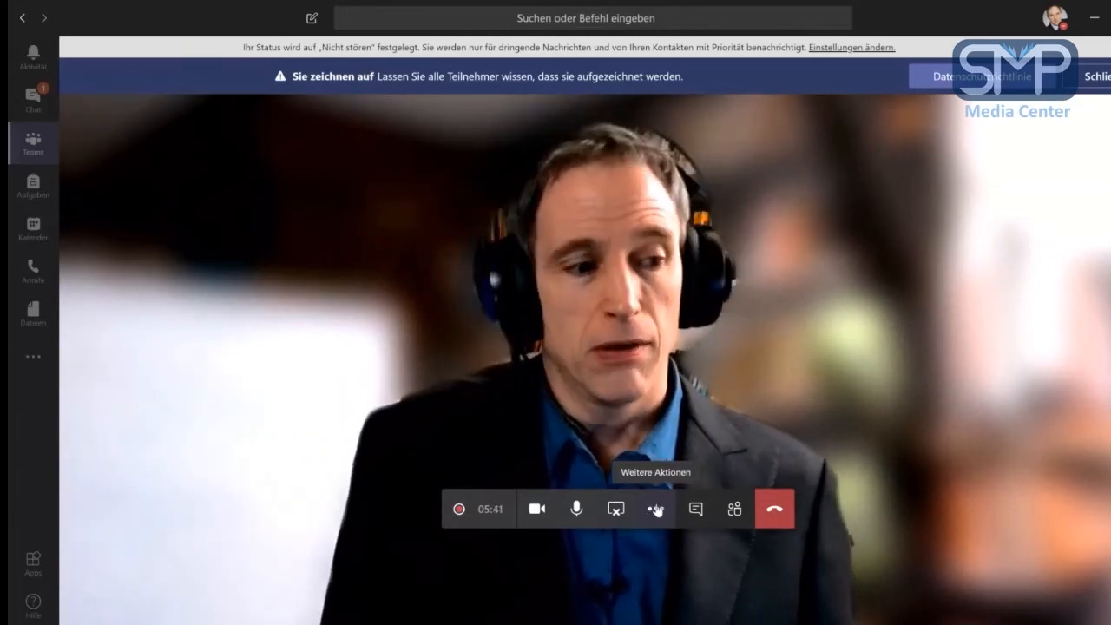
pyautogui.click(656, 510)
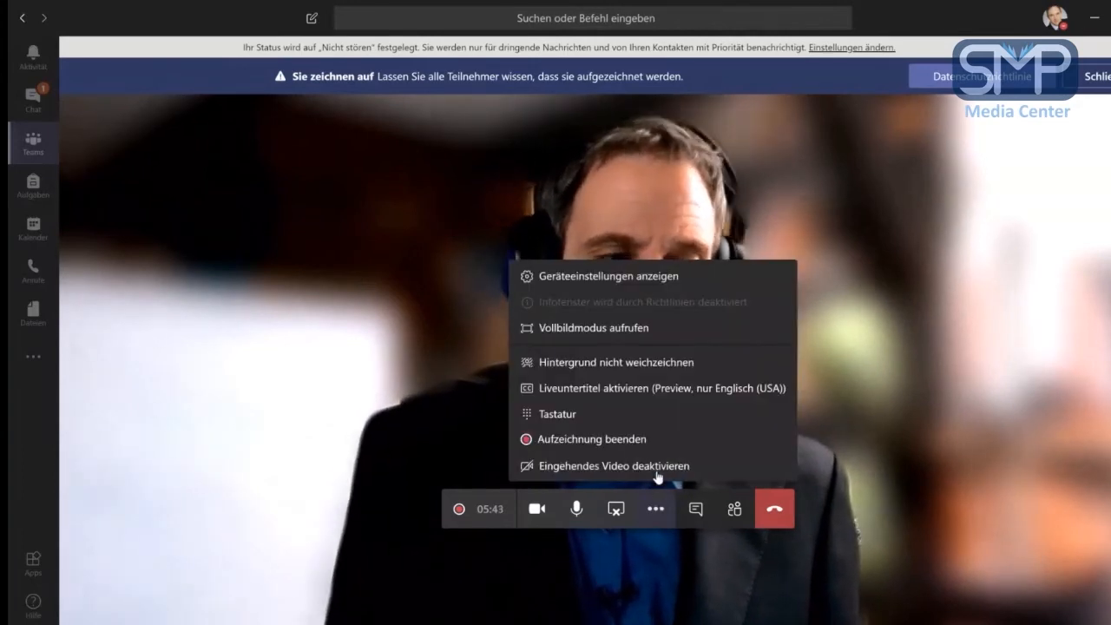
pyautogui.click(644, 396)
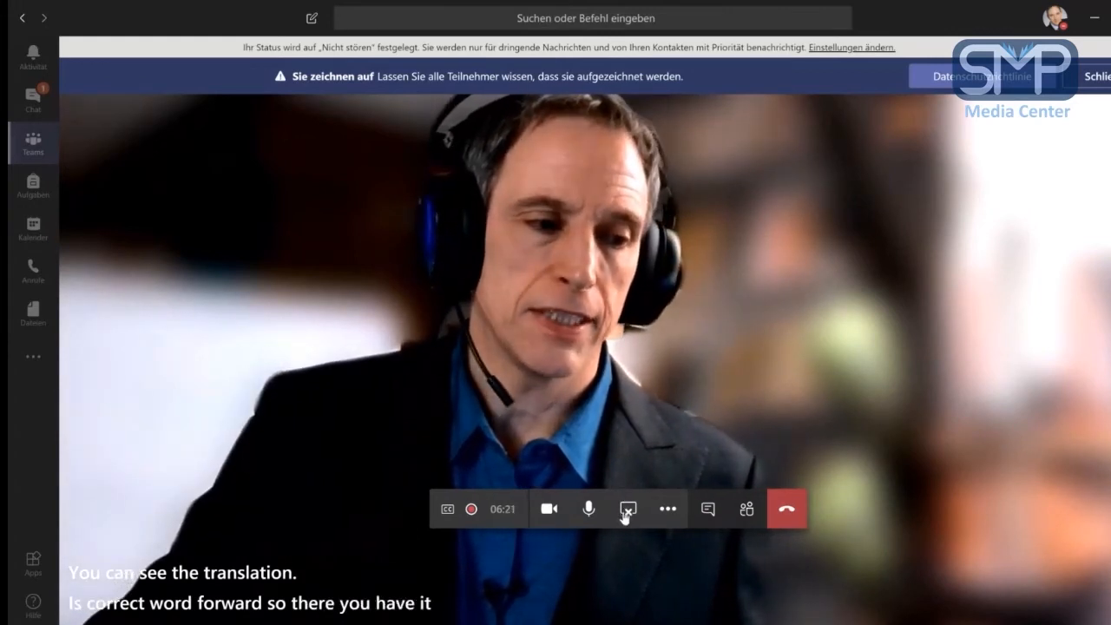
# - Open the list of further meeting actions
pyautogui.click(668, 510)
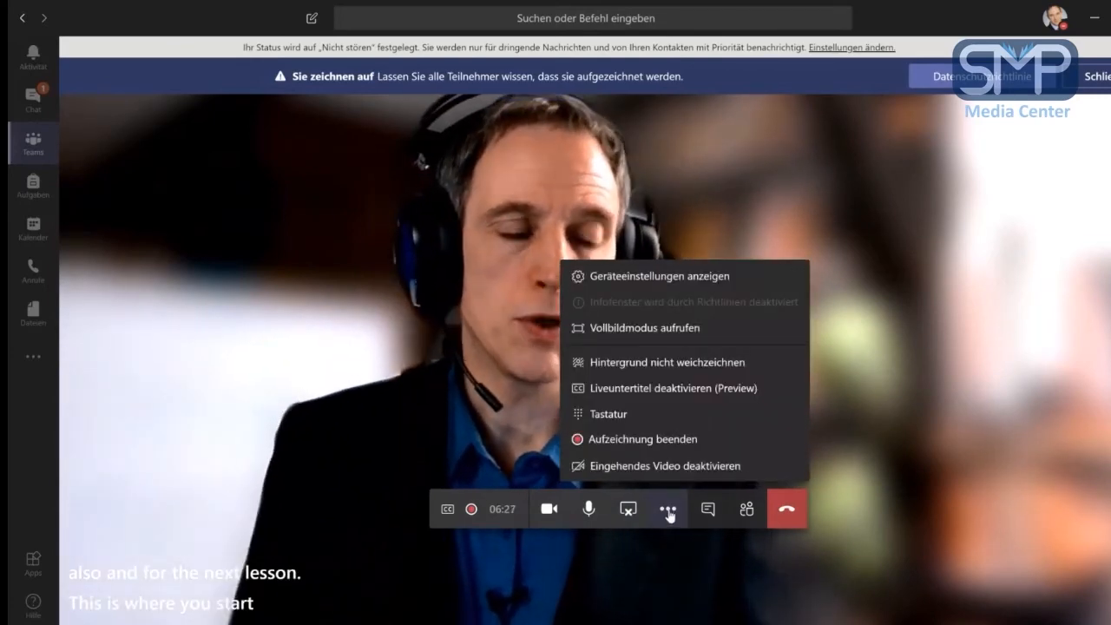